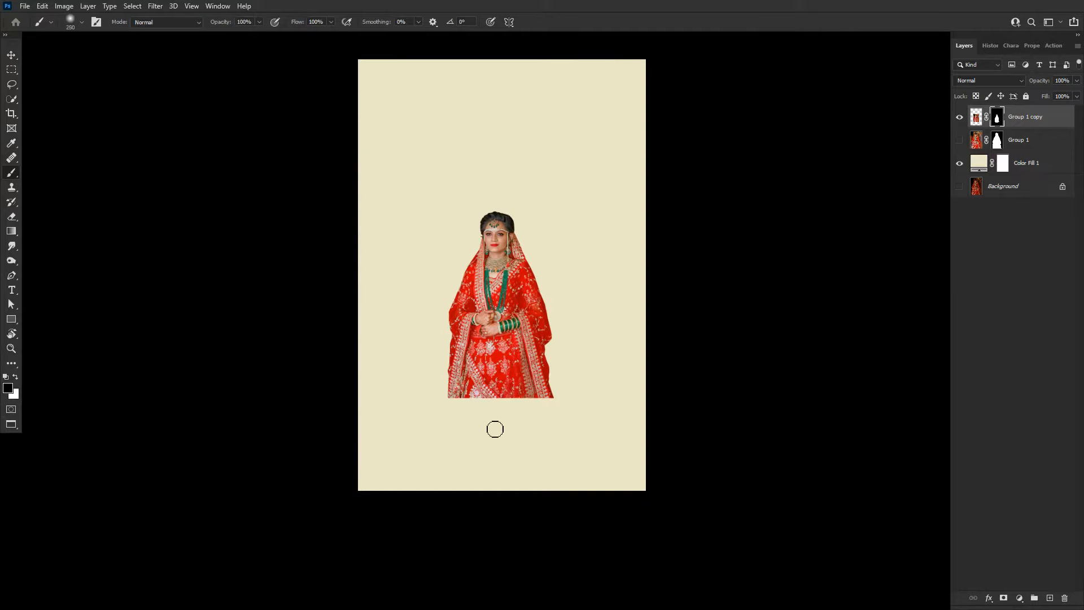
Fade out the bride's lower dress on the Group 1 copy mask with a large soft black brush and reposition her
mouse_move(379, 433)
mouse_down()
mouse_move(661, 459)
mouse_move(651, 365)
mouse_move(581, 474)
mouse_move(341, 377)
mouse_move(389, 495)
mouse_up()
key(bracketright)
key(bracketright)
key(bracketright)
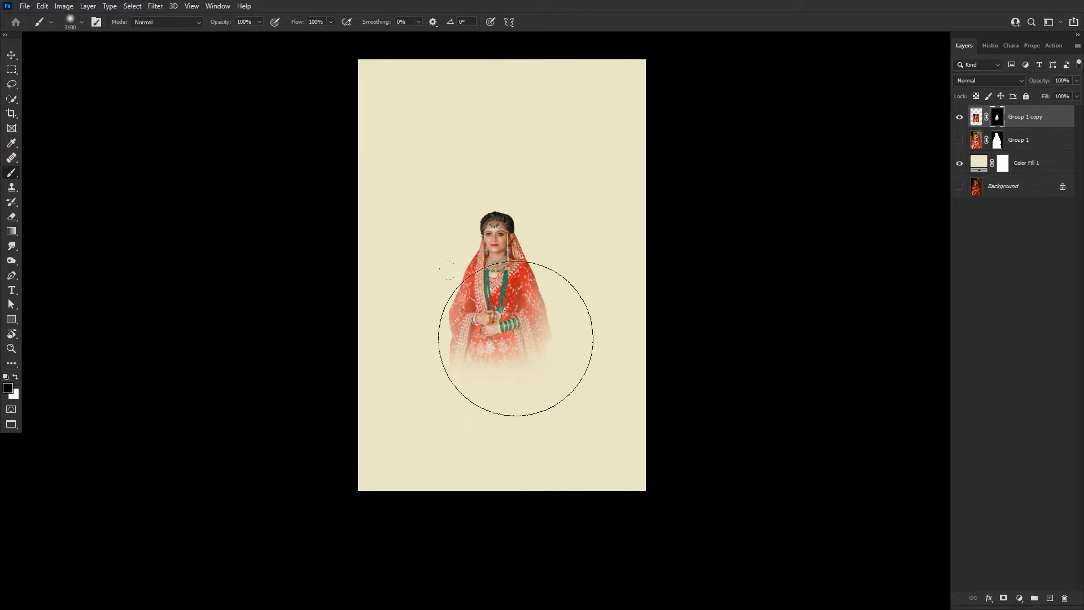
key(v)
drag(502, 290, 505, 276)
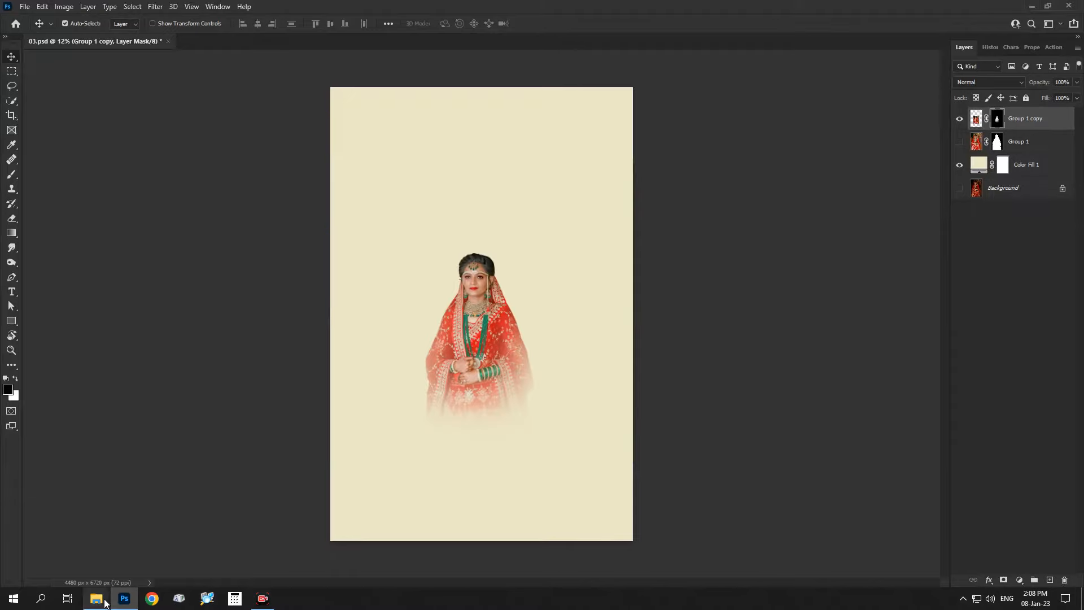
Open 02.psd and bring its cut-out bride layer into 03.psd
click(96, 599)
drag(326, 128, 764, 101)
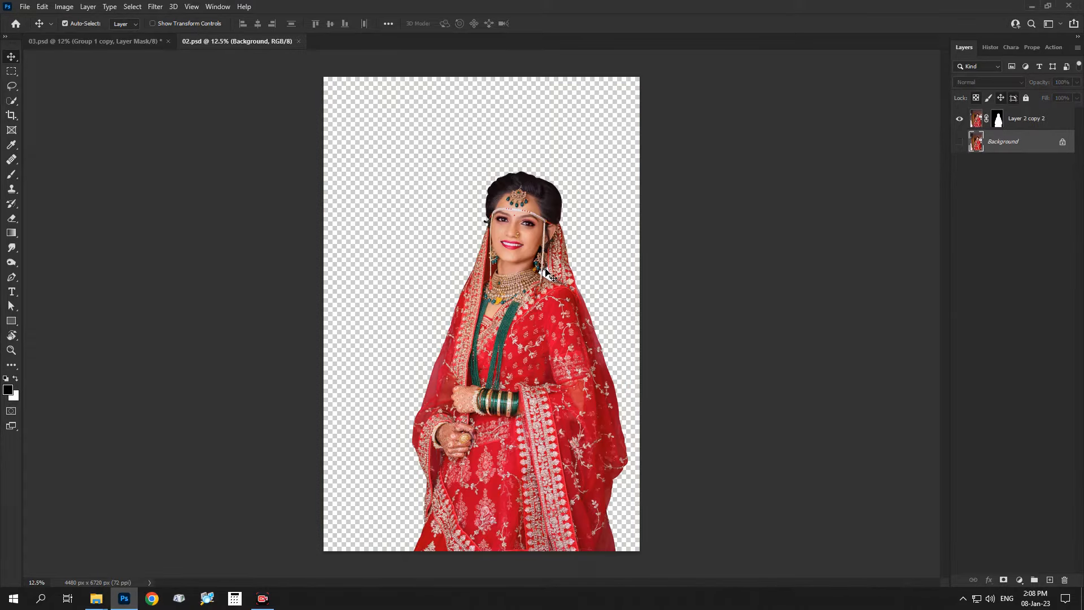
click(1039, 125)
mouse_move(523, 255)
mouse_down()
mouse_move(94, 40)
mouse_move(503, 232)
mouse_move(519, 262)
mouse_up()
Scale the added bride to about 60%, tilt her about -7.7°, and place her up and left behind the first bride
key(ctrl+t)
drag(624, 243, 516, 242)
drag(392, 307, 418, 325)
drag(553, 333, 564, 315)
drag(449, 291, 435, 304)
drag(516, 263, 504, 265)
drag(433, 283, 438, 280)
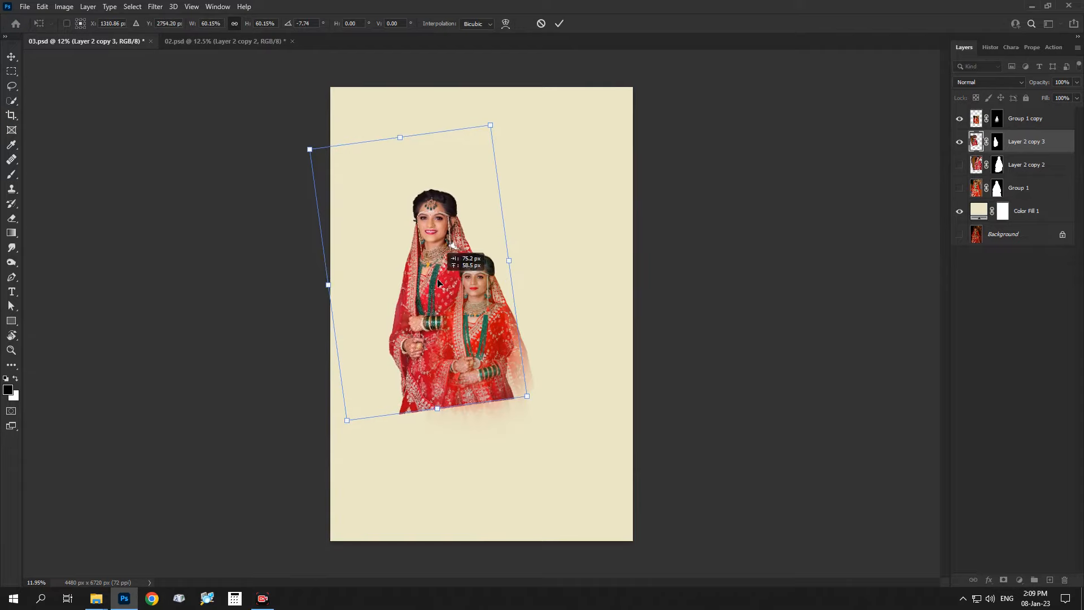
Resize the front bride on Group 1 copy and settle her lower in the composition
click(479, 339)
key(ctrl+t)
drag(481, 449, 482, 480)
drag(489, 426, 483, 427)
key(Return)
Reposition, resize and rotate the bride on Layer 2 copy 3 so she stands just behind the front bride's shoulder
scroll(447, 280, up, 4)
drag(455, 227, 471, 245)
key(ctrl+t)
drag(578, 289, 528, 288)
drag(434, 408, 446, 403)
drag(405, 465, 405, 502)
drag(449, 424, 450, 426)
drag(587, 361, 589, 348)
drag(471, 374, 528, 349)
key(Return)
Fade the lower dress and outer edge of the rear bride on the Layer 2 copy 3 mask with a large soft black brush
click(998, 144)
key(b)
click(387, 380)
key(])
key(])
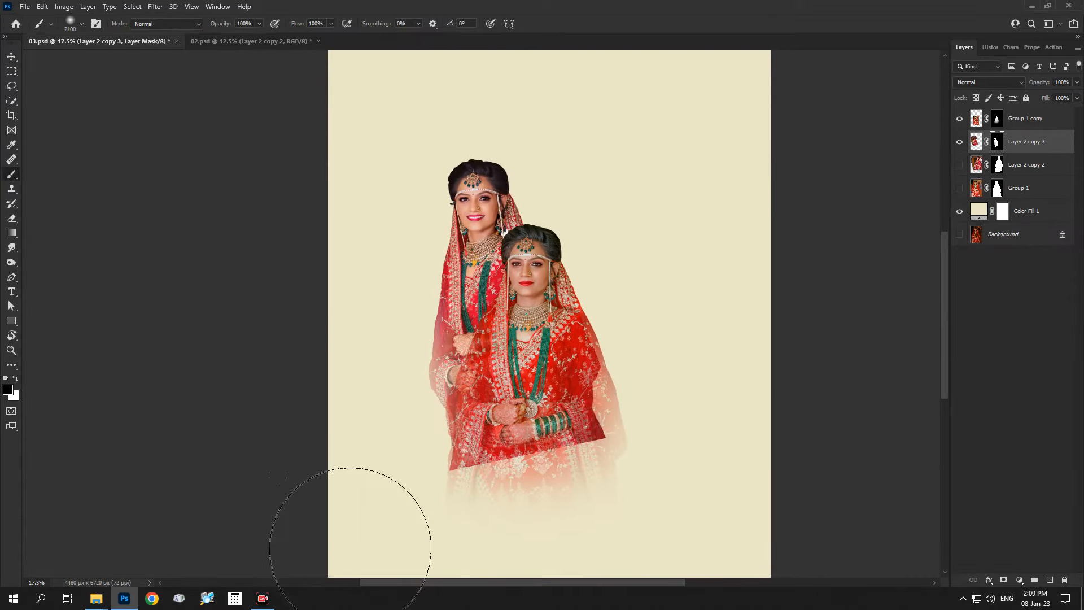
drag(415, 517, 641, 465)
key(])
key(])
click(382, 370)
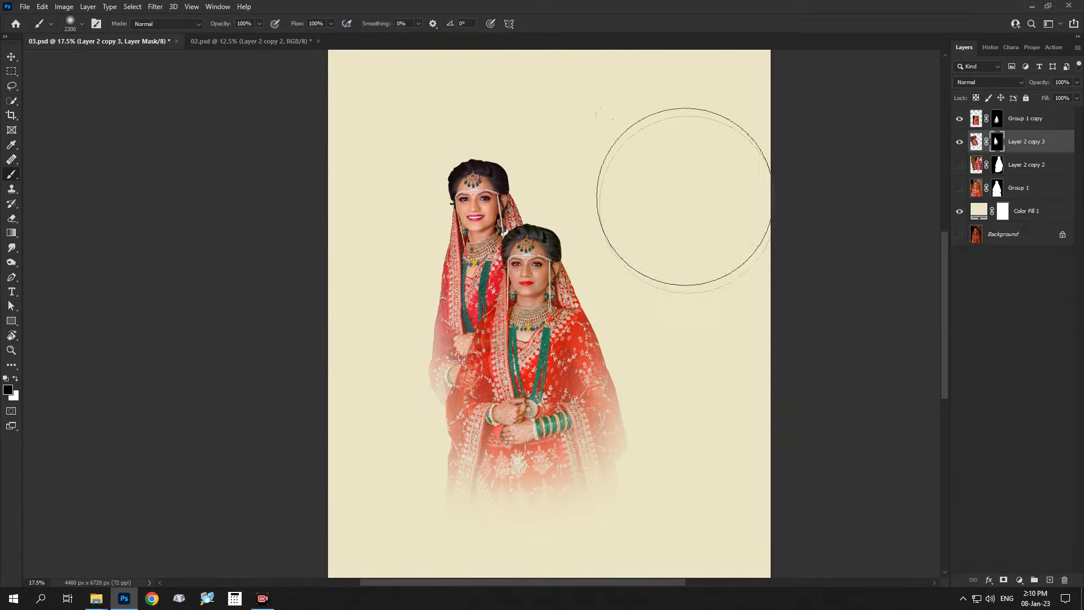
Move the Group 1 copy and Layer 2 copy 3 brides straight down together by about 97 px
key(v)
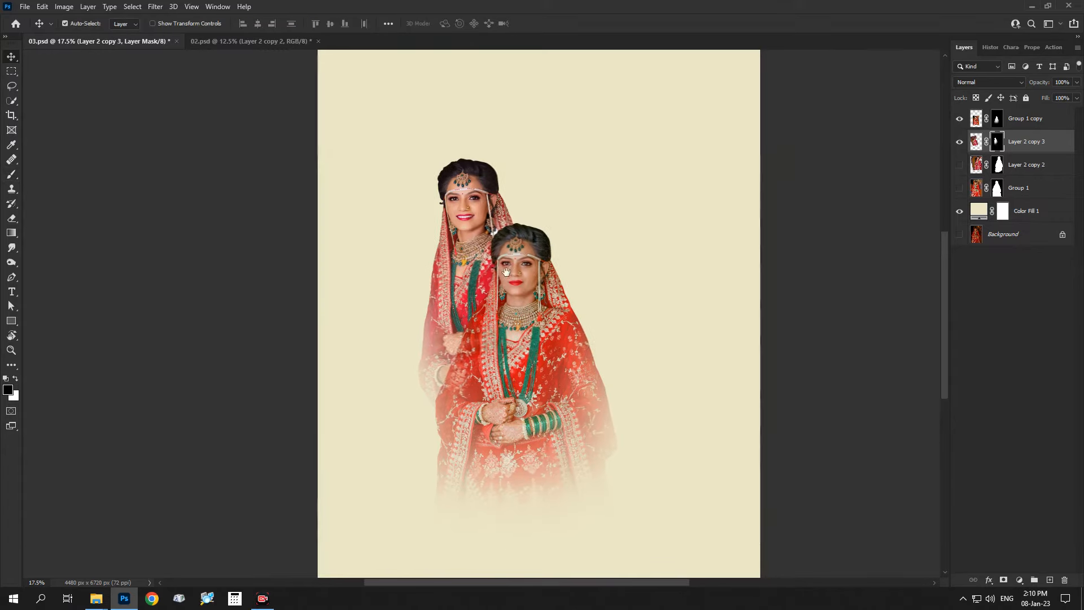
scroll(544, 313, right, 1)
mouse_move(500, 316)
mouse_down()
mouse_move(506, 327)
mouse_move(497, 324)
mouse_up()
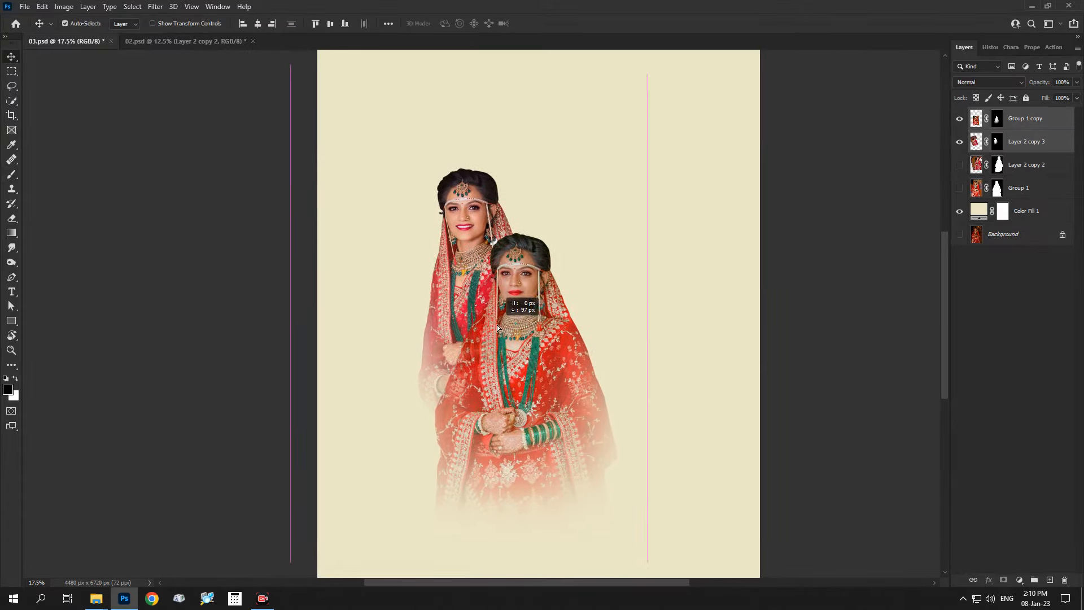
Open 01.psd, bring its cut-out bride into 03.psd, and place the layer below Layer 2 copy 3
key(alt+Tab)
drag(202, 140, 537, 93)
click(960, 144)
click(959, 144)
drag(486, 285, 94, 38)
drag(581, 185, 581, 184)
drag(1027, 118, 1029, 177)
scroll(621, 254, down, 5)
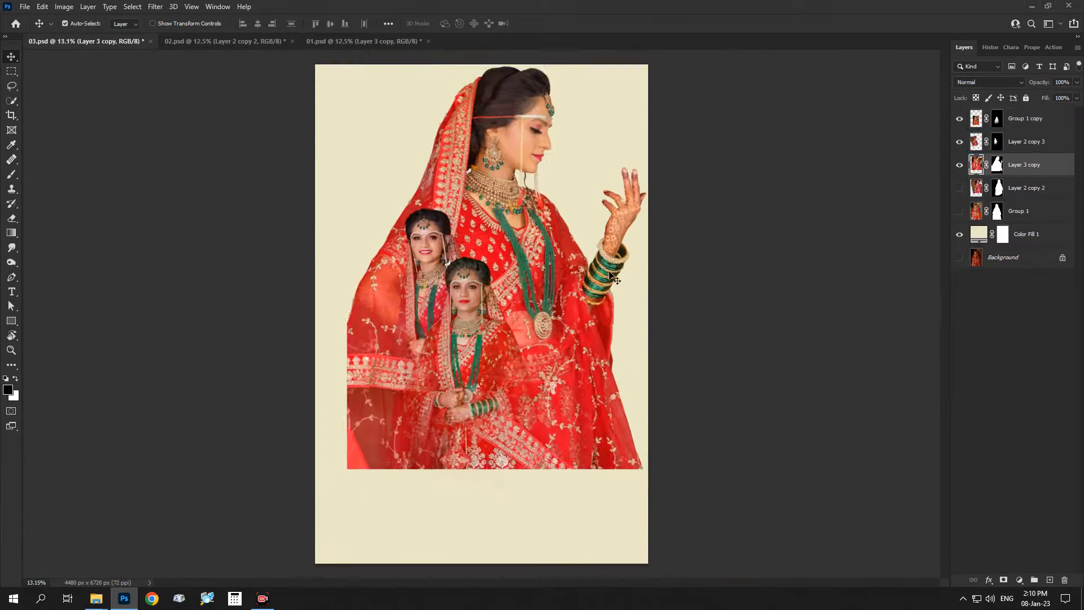
Scale the profile bride to about 76%, rotate her about 1.7°, and place her behind the other two brides
key(ctrl+t)
drag(645, 235, 543, 235)
drag(469, 265, 516, 253)
drag(504, 350, 504, 371)
drag(521, 319, 517, 314)
drag(530, 380, 525, 379)
drag(524, 296, 530, 293)
mouse_move(503, 363)
mouse_down()
mouse_move(502, 396)
mouse_move(505, 351)
mouse_up()
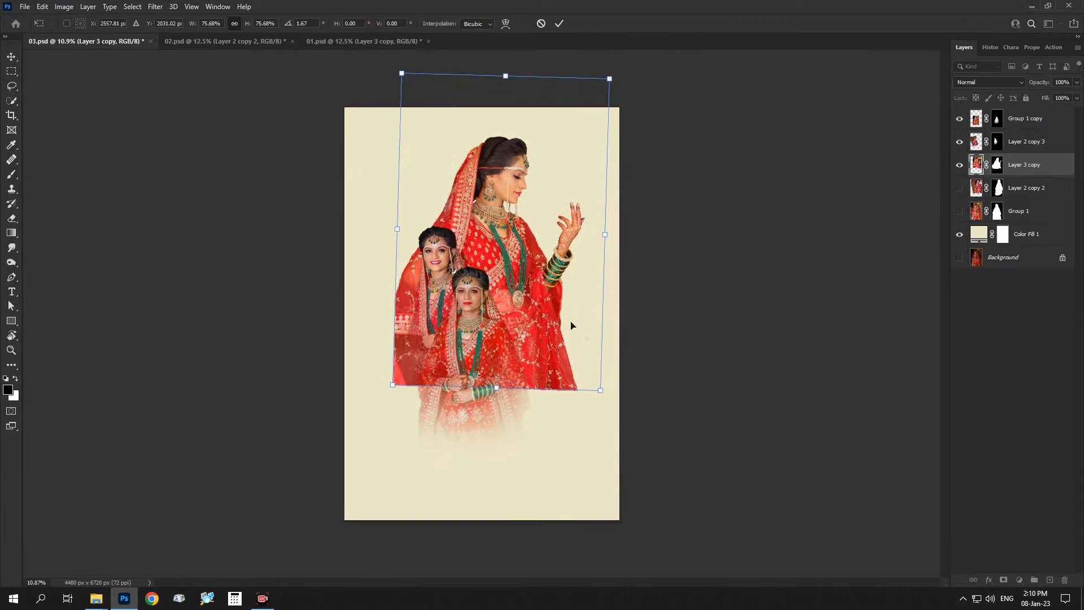
key(Return)
Fade the profile bride's veil edge and lower dress on the Layer 3 copy 2 mask with a large soft black brush
scroll(493, 242, up, 3)
drag(492, 242, 607, 275)
key(b)
scroll(271, 304, down, 4)
mouse_move(332, 257)
mouse_down()
mouse_move(341, 356)
mouse_move(359, 324)
mouse_up()
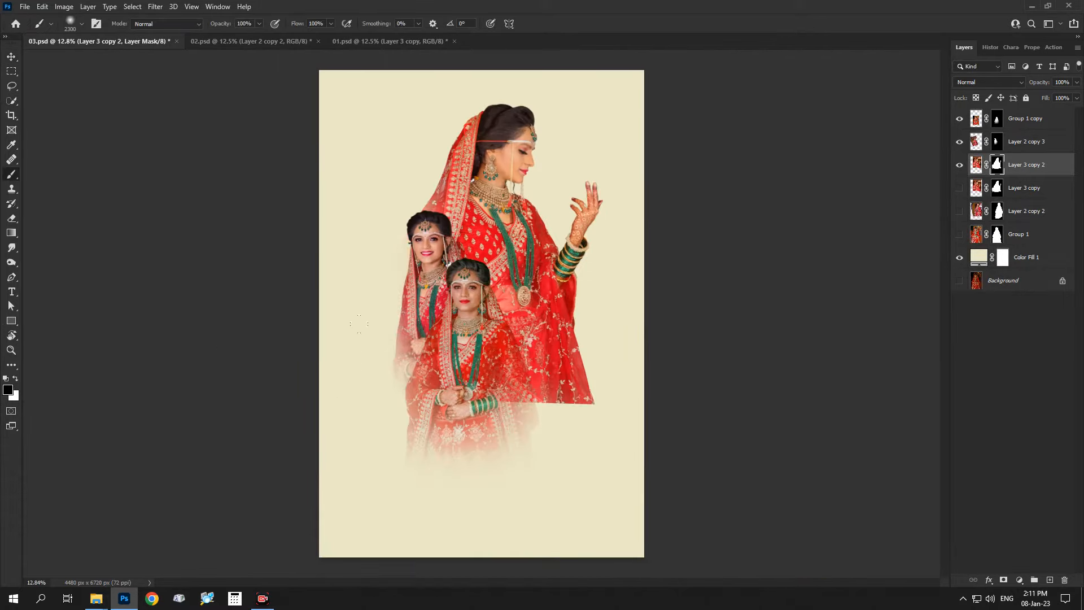
mouse_move(594, 490)
mouse_down()
mouse_move(636, 454)
mouse_move(668, 360)
mouse_move(676, 396)
mouse_up()
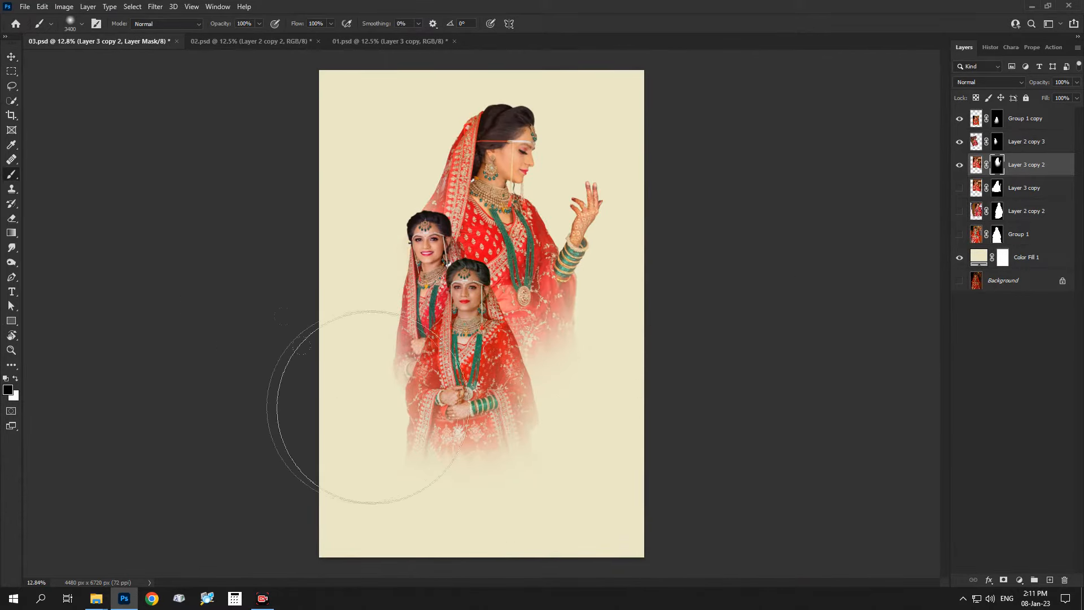
Scale the profile bride on Layer 3 copy 2 down slightly
key(v)
key(f)
drag(499, 361, 519, 364)
key(f)
key(f)
key(ctrl+t)
drag(634, 219, 596, 229)
key(Return)
Enlarge and reposition the smiling bride on Layer 2 copy 3, and shift the profile and front brides to balance the group
ctrl+click(432, 243)
key(ctrl+t)
drag(413, 137, 405, 100)
drag(431, 248, 423, 251)
drag(593, 315, 592, 321)
drag(430, 353, 434, 354)
key(Return)
drag(512, 164, 505, 156)
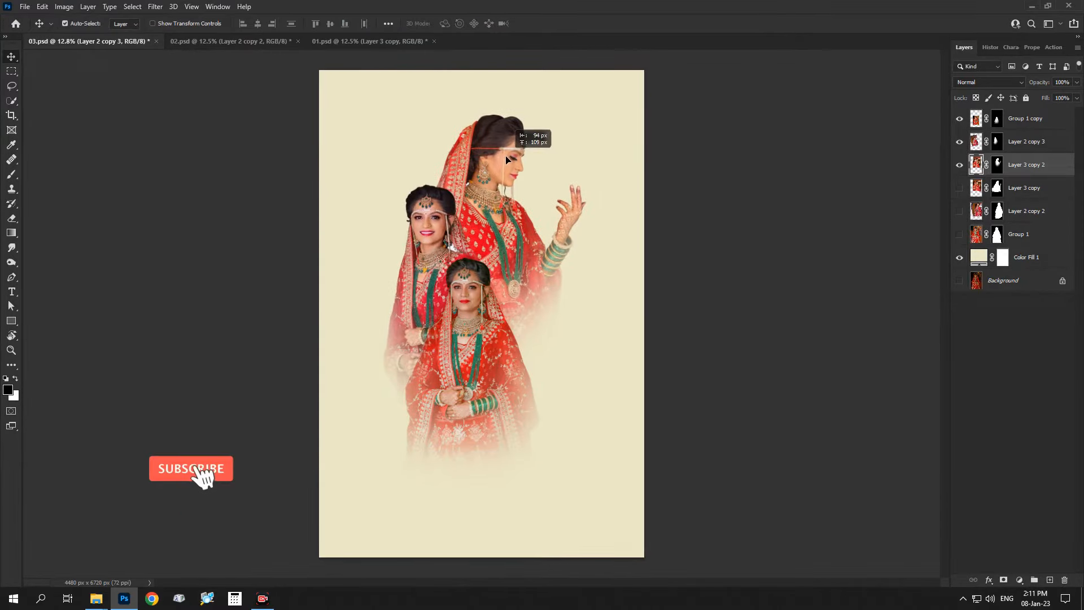
drag(473, 352, 487, 348)
Touch up the fade of the smiling bride's lower dress on the Layer 2 copy 3 mask with the soft brush
click(992, 151)
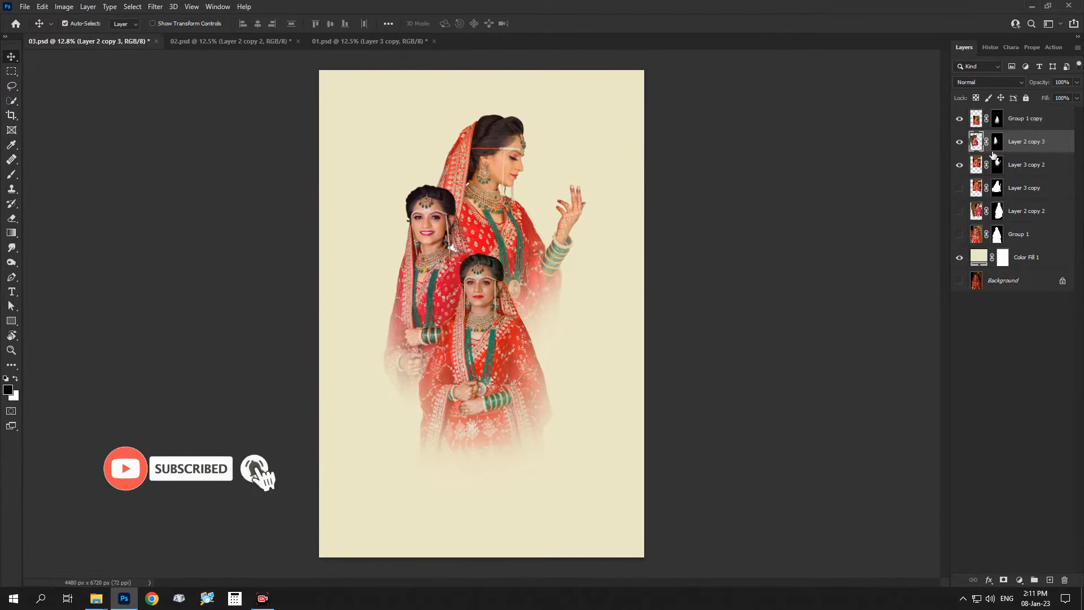
click(997, 143)
key(b)
click(450, 436)
Free-transform the smiling bride to fine-tune her size and position beside the front bride
key(v)
key(ctrl+t)
drag(478, 450, 480, 481)
drag(479, 493, 486, 492)
drag(450, 389, 450, 383)
key(Return)
Open pexels-greg-betanov-10126568.jpg from the image folder and close 01.psd and 02.psd without saving
click(105, 605)
click(181, 552)
drag(710, 176, 664, 147)
key(alt+Tab)
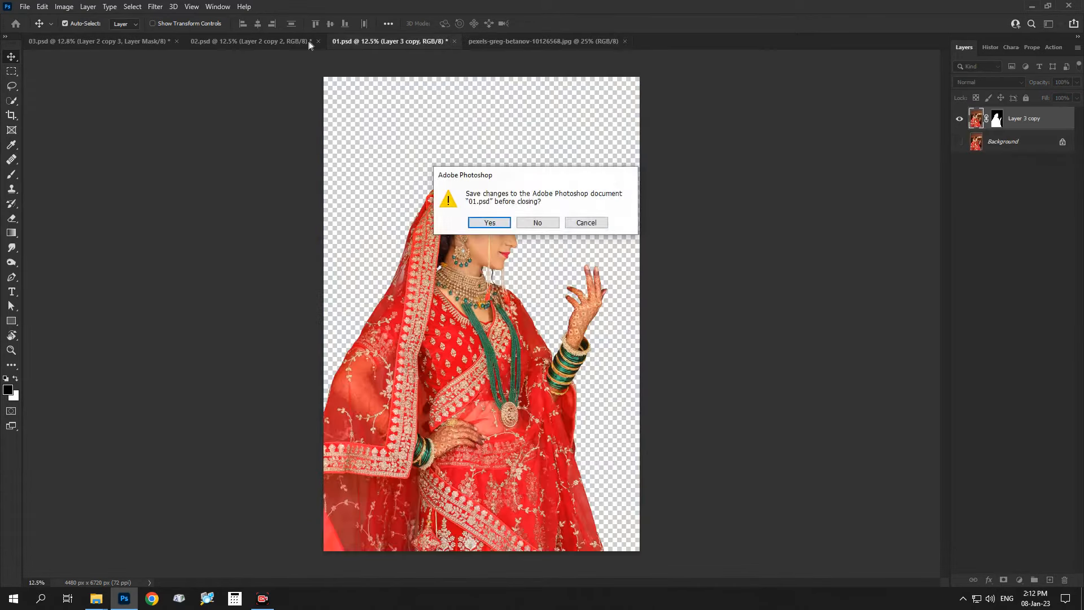
click(538, 226)
click(317, 42)
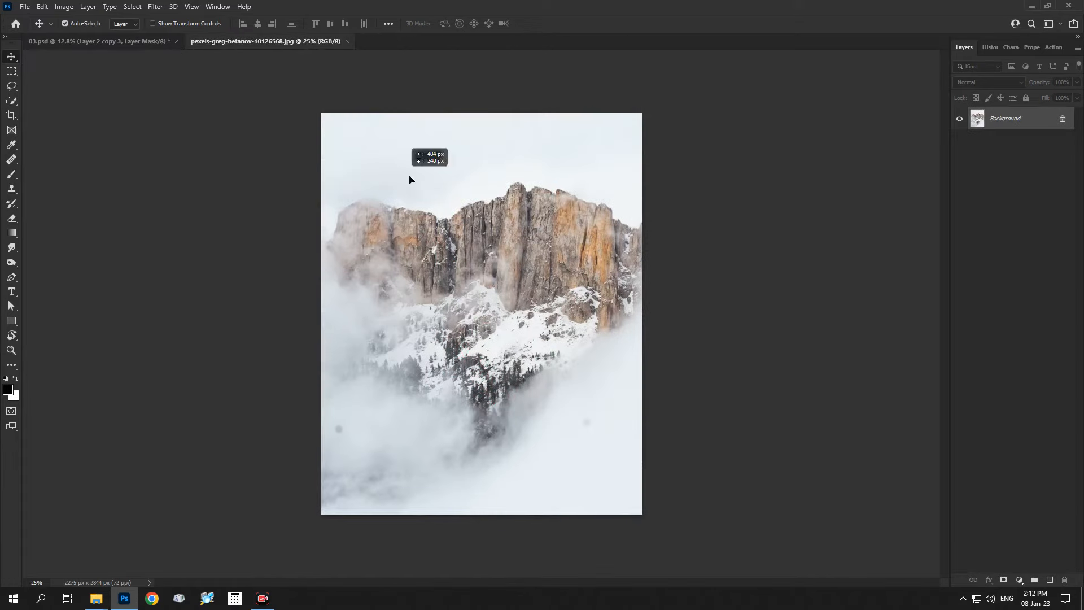
Bring the mountain photo into 03.psd beneath the brides and scale it to about 197% across the lower canvas
drag(409, 180, 364, 140)
drag(1030, 250, 1051, 203)
key(ctrl+t)
scroll(455, 187, down, 4)
drag(424, 310, 426, 447)
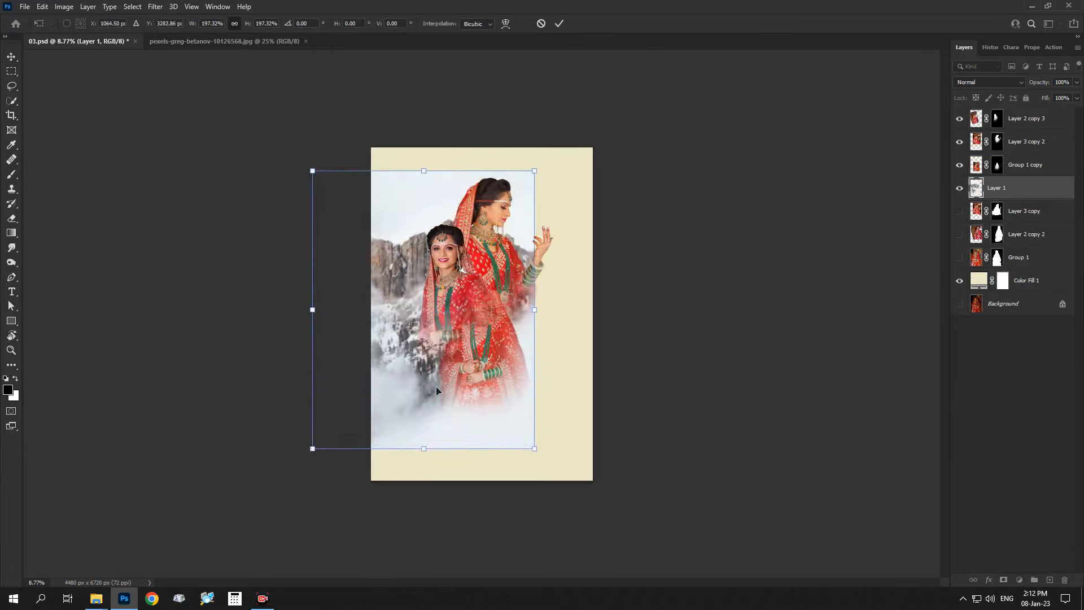
drag(438, 367, 484, 492)
key(Return)
Put Group 1 copy at the top of the layer stack and lower the mountain photo by about 623 px
drag(1025, 164, 1025, 113)
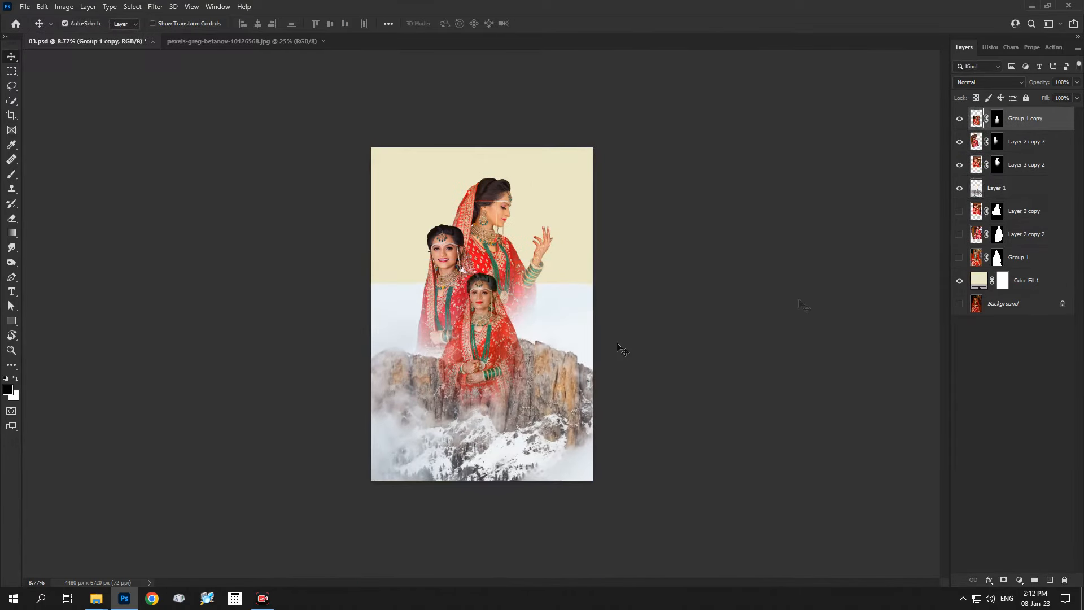
key(ctrl+0)
drag(592, 390, 594, 438)
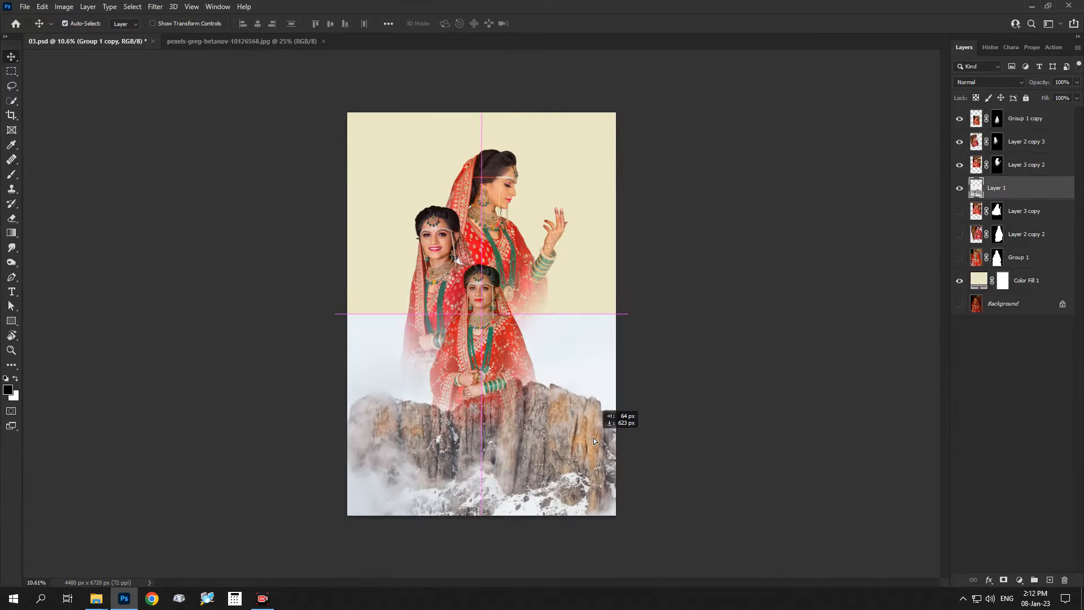
Set the mountain layer's blend mode to Multiply and convert it to a Smart Object
click(984, 83)
click(963, 126)
right_click(1032, 192)
click(949, 266)
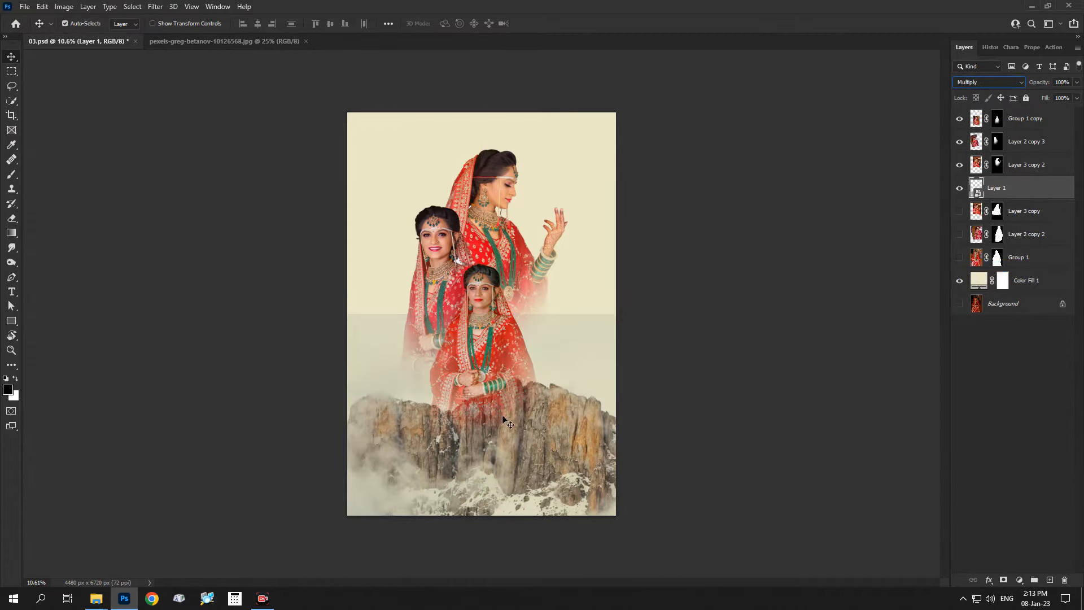
Apply a Gaussian Blur smart filter to the mountain layer and shift the mountain slightly down
scroll(496, 371, up, 2)
click(155, 6)
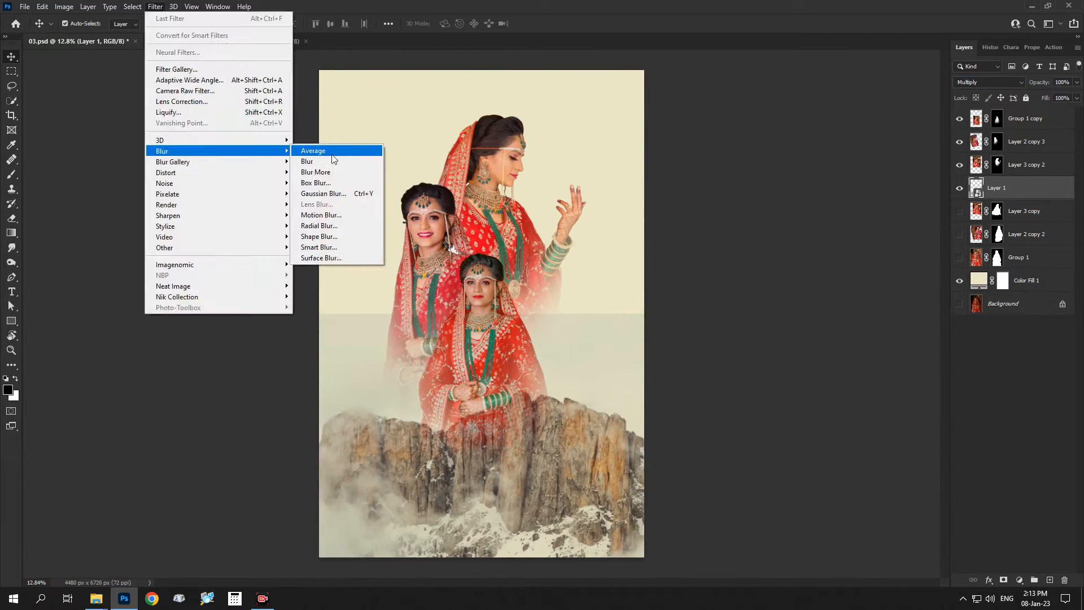
click(338, 199)
click(904, 338)
key(v)
drag(479, 509, 479, 522)
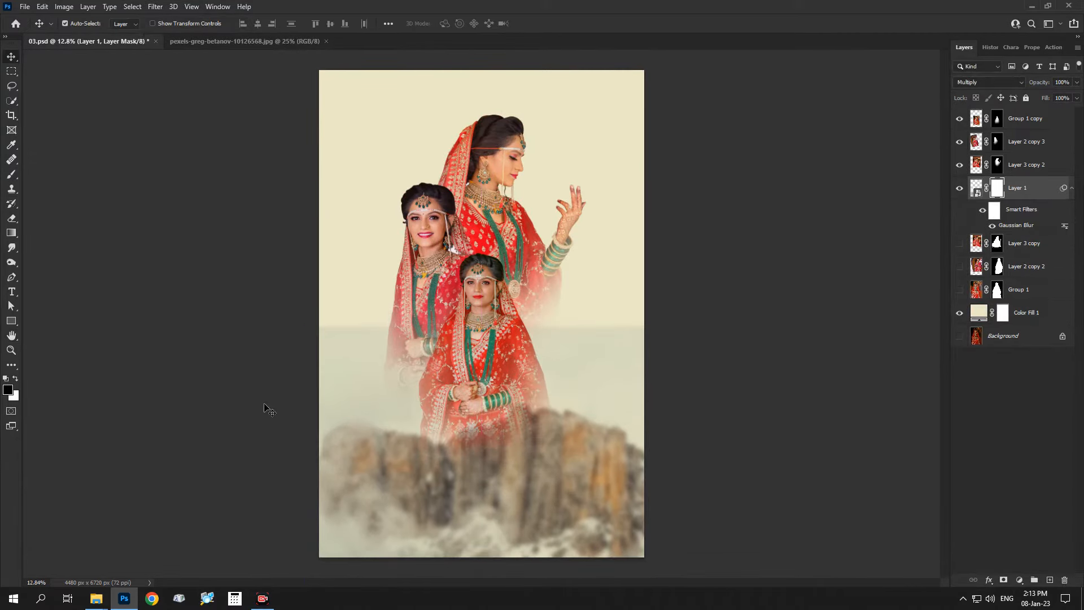
Fade the mountain's hard upper edge on the Layer 1 mask and set the layer's opacity to 68%
key(b)
drag(746, 269, 650, 245)
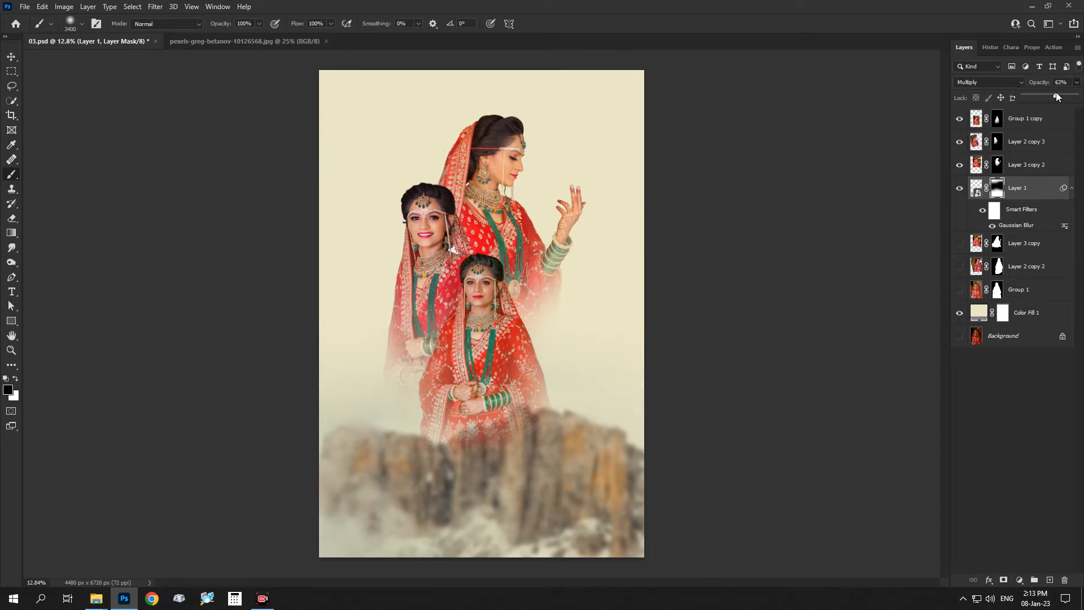
drag(1061, 97, 1057, 97)
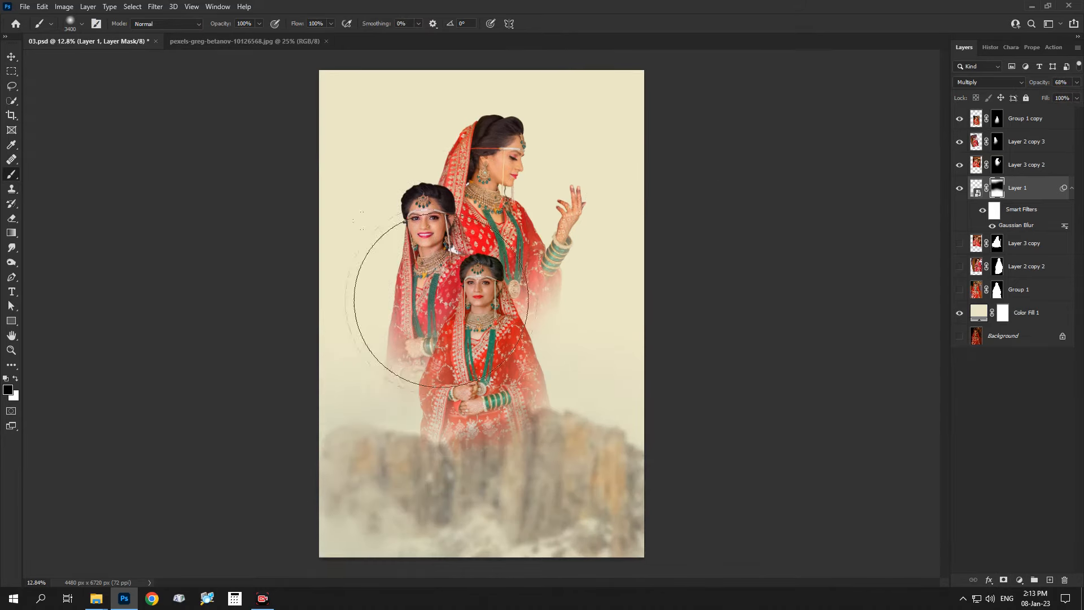
Open pexels-tanish-mehta-13881859.jpg and bring the bird photo into 03.psd above the mountain layer
key(ctrl+0)
click(97, 598)
click(151, 551)
drag(829, 152, 555, 5)
key(v)
mouse_move(511, 322)
mouse_down()
mouse_move(100, 44)
mouse_move(521, 326)
mouse_up()
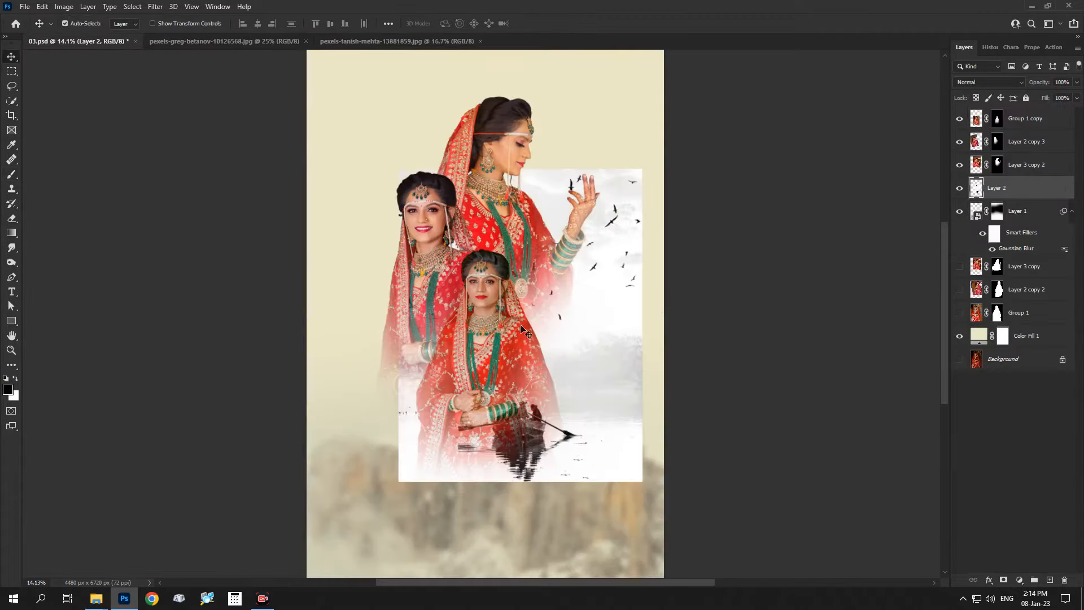
Enlarge and position the bird photo so the birds spread across both sides of the brides
scroll(581, 352, down, 3)
key(ctrl+t)
drag(556, 364, 542, 441)
drag(495, 515, 497, 604)
drag(502, 478, 482, 473)
drag(600, 434, 615, 435)
drag(496, 423, 490, 406)
drag(611, 419, 656, 421)
drag(542, 423, 524, 429)
key(Return)
Set the bird layer to Multiply and apply Levels with the white input at 232 to clear its gray background
click(1010, 82)
click(970, 125)
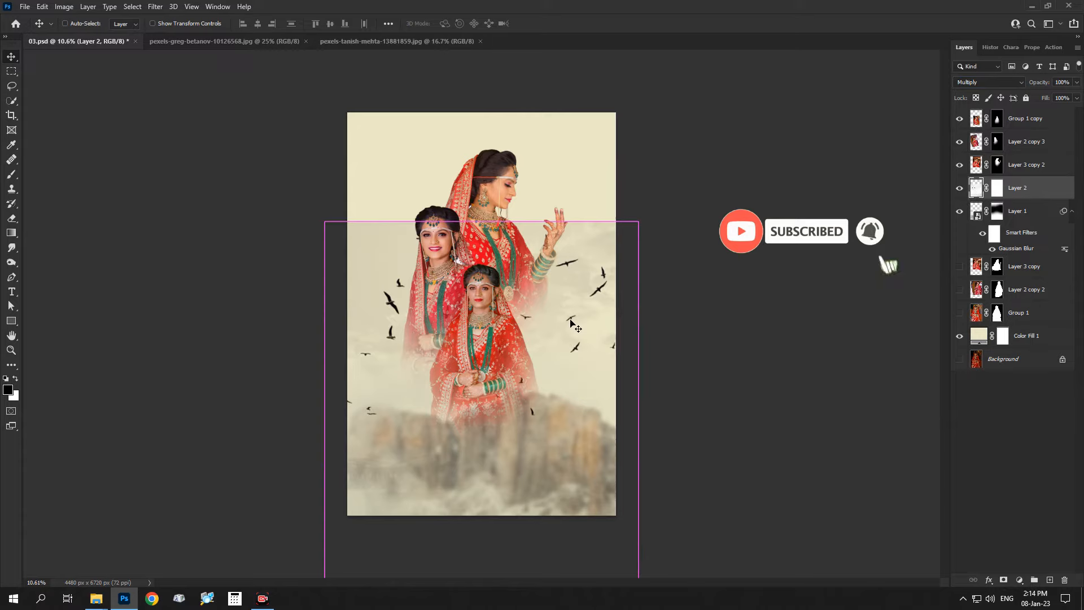
click(64, 6)
click(187, 47)
drag(962, 408, 950, 411)
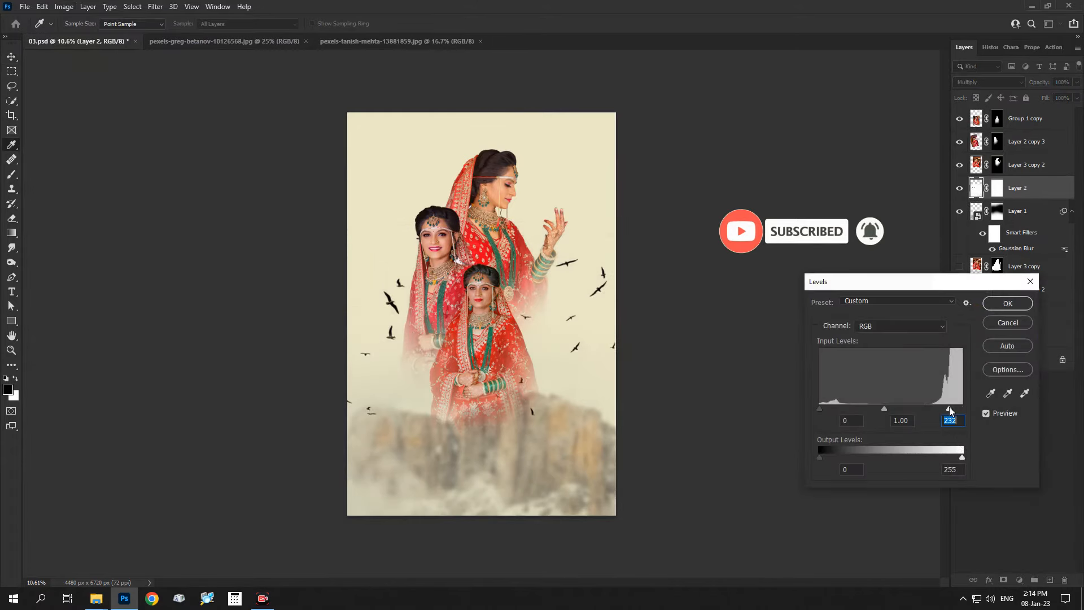
click(1008, 303)
Lower the bird layer's opacity to 23%
scroll(523, 292, up, 3)
click(1077, 83)
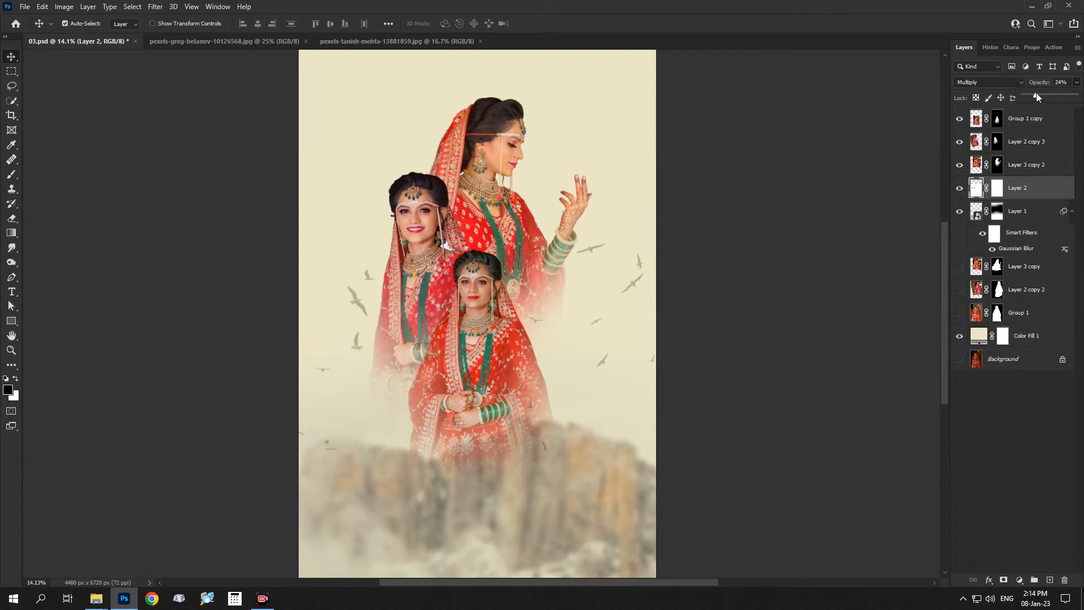
drag(1034, 95, 1036, 95)
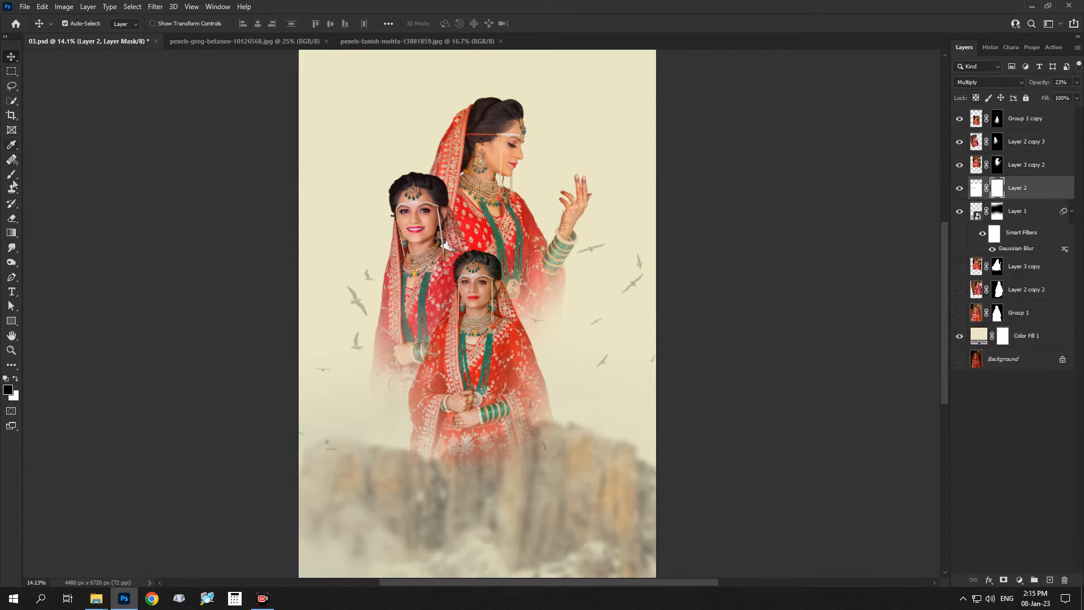
Clean up the bird image's unwanted areas on the Layer 2 mask with a smaller soft black brush and close both source photos
key(bracketleft)
key(bracketleft)
key(bracketleft)
key(bracketleft)
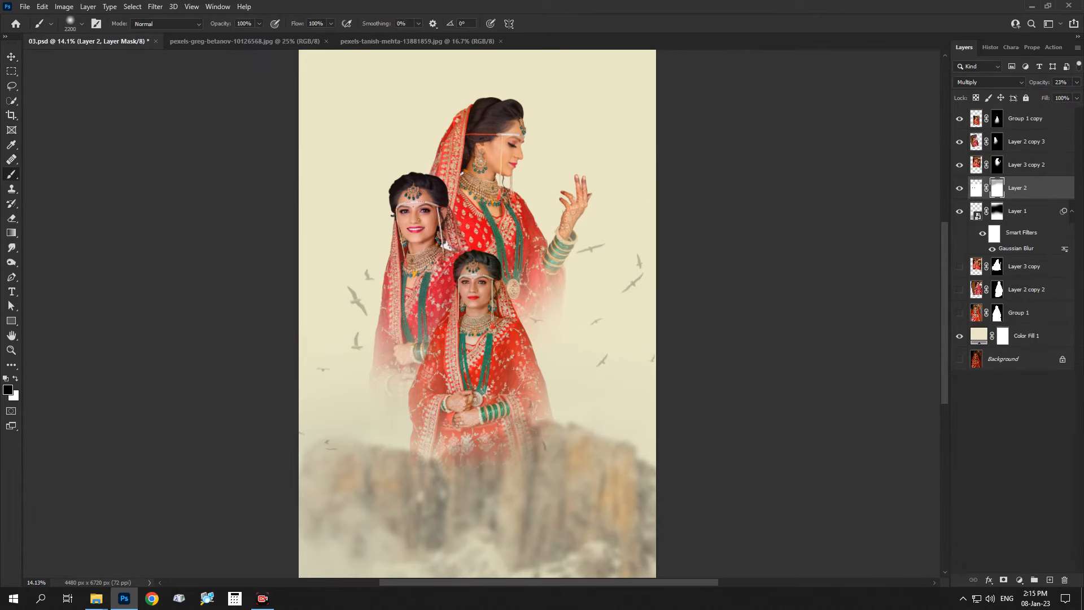
scroll(382, 69, down, 4)
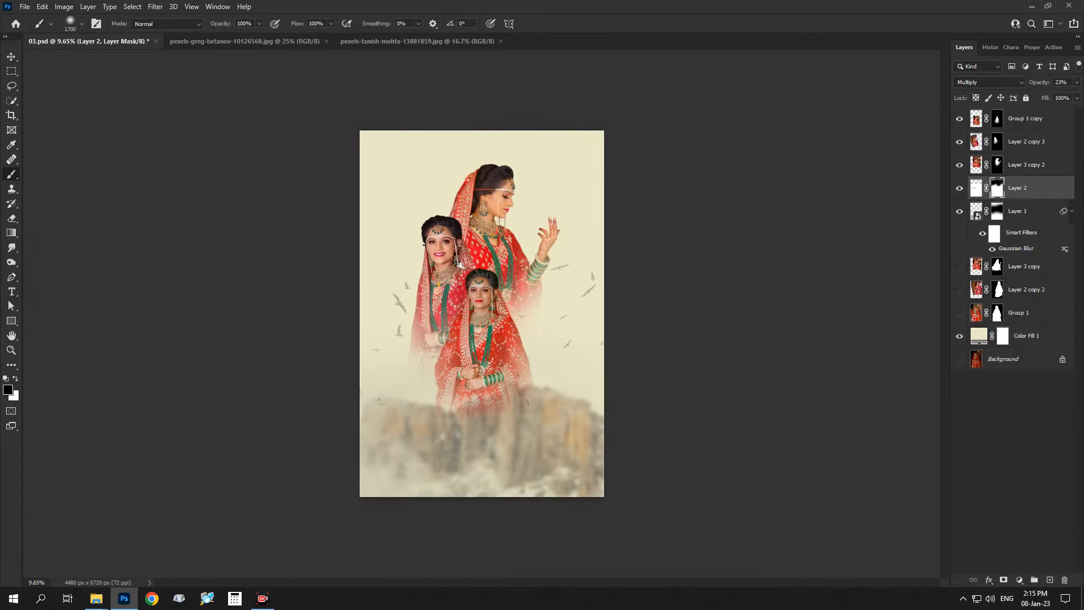
scroll(484, 309, up, 4)
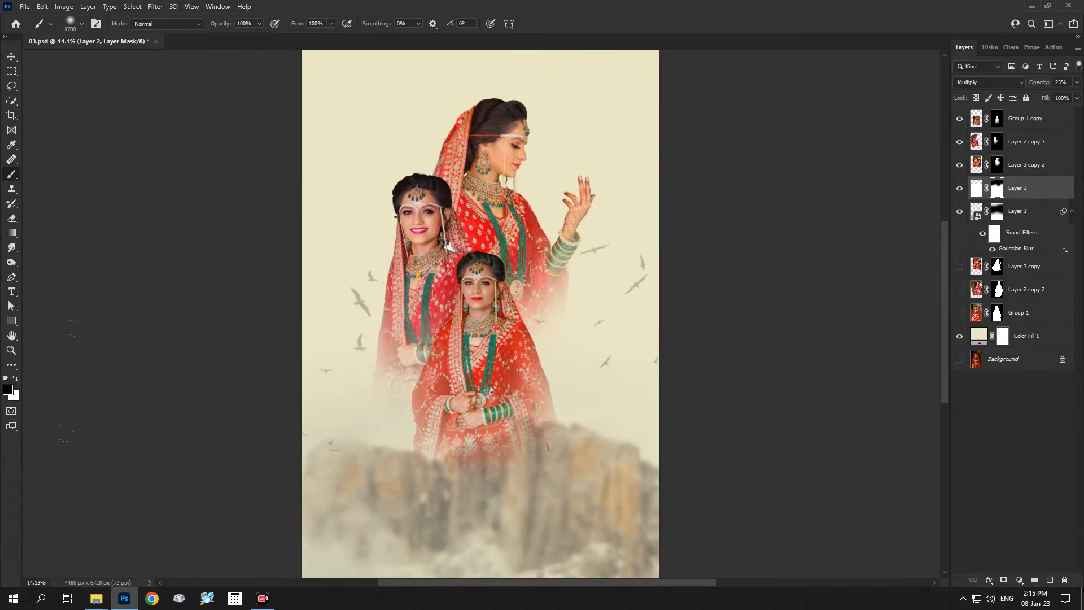
scroll(480, 313, down, 4)
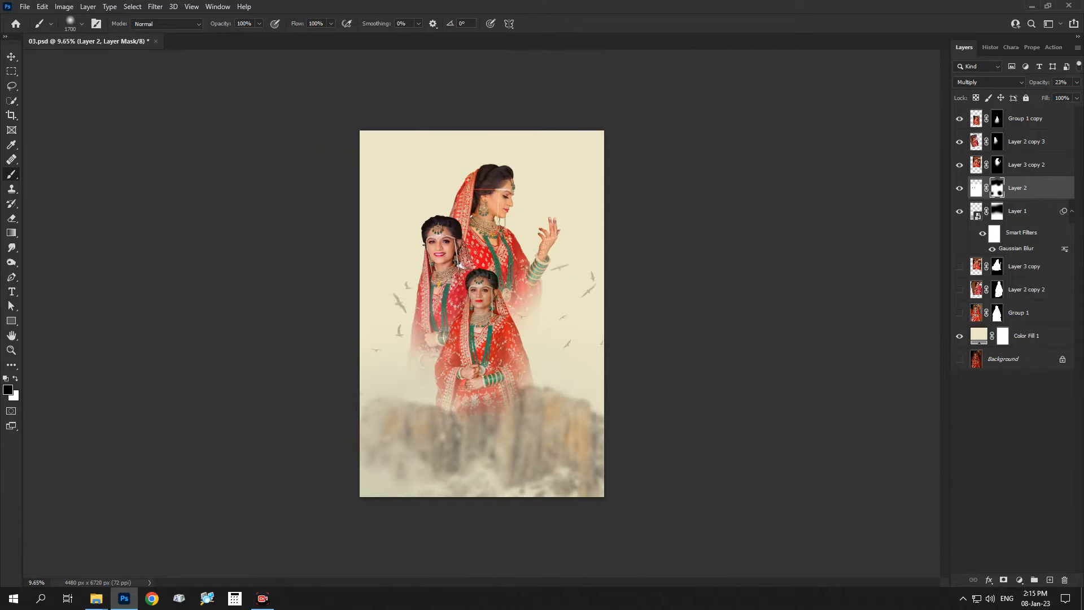
Add a black-to-white Gradient Map adjustment layer over the whole composition
click(1019, 579)
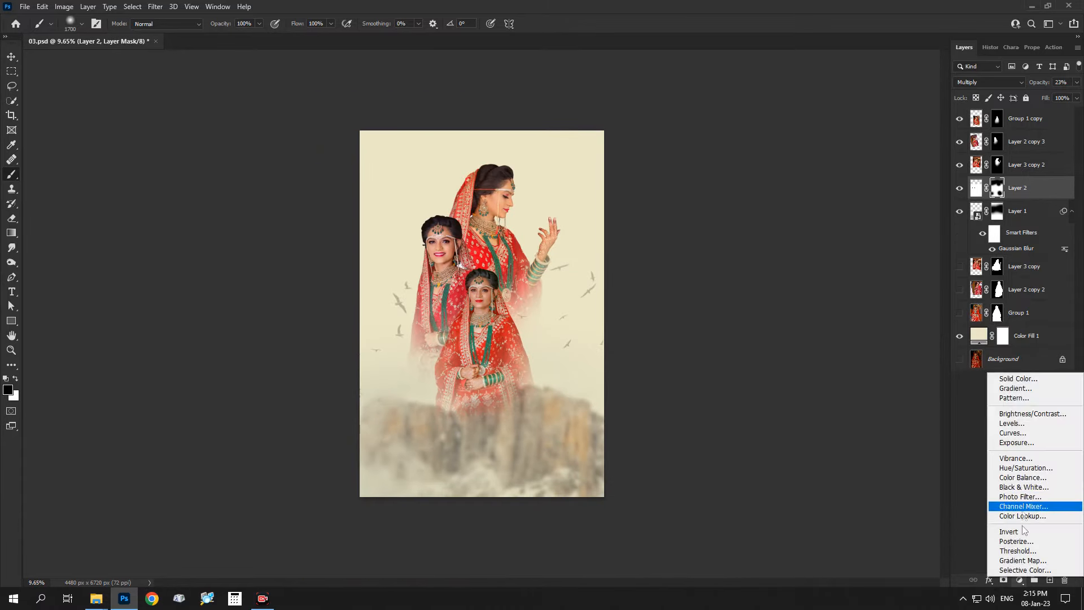
click(1011, 563)
click(963, 47)
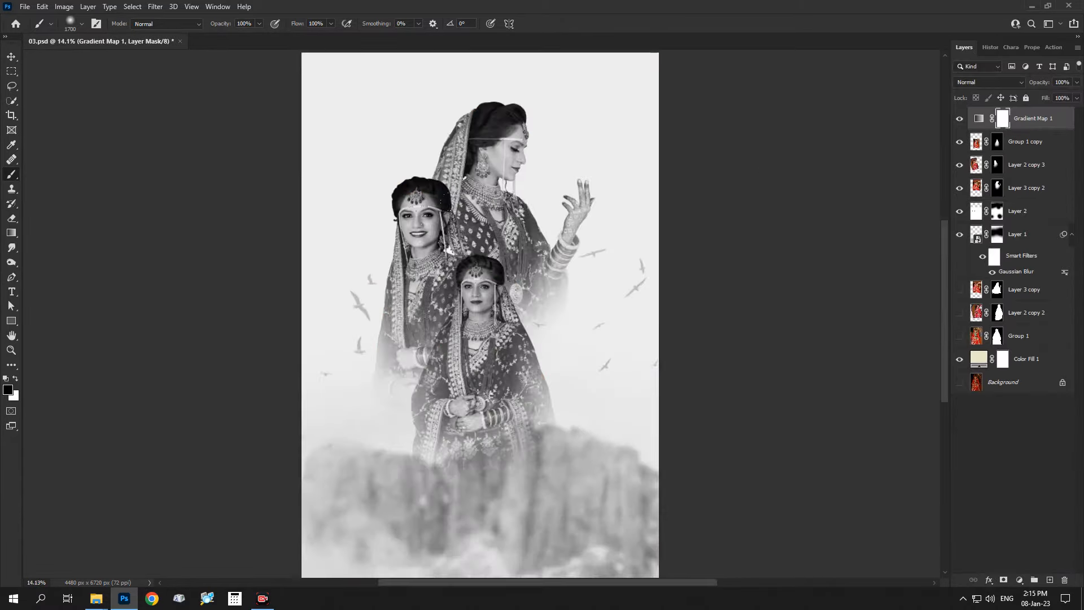
Duplicate Layer 2 copy 3, fill the lower copy's mask with black and paint the smiling bride's hair edge back in with a soft white brush
scroll(479, 219, up, 6)
scroll(480, 218, down, 2)
scroll(483, 219, up, 7)
scroll(484, 218, down, 7)
scroll(426, 263, up, 13)
key(v)
click(1033, 165)
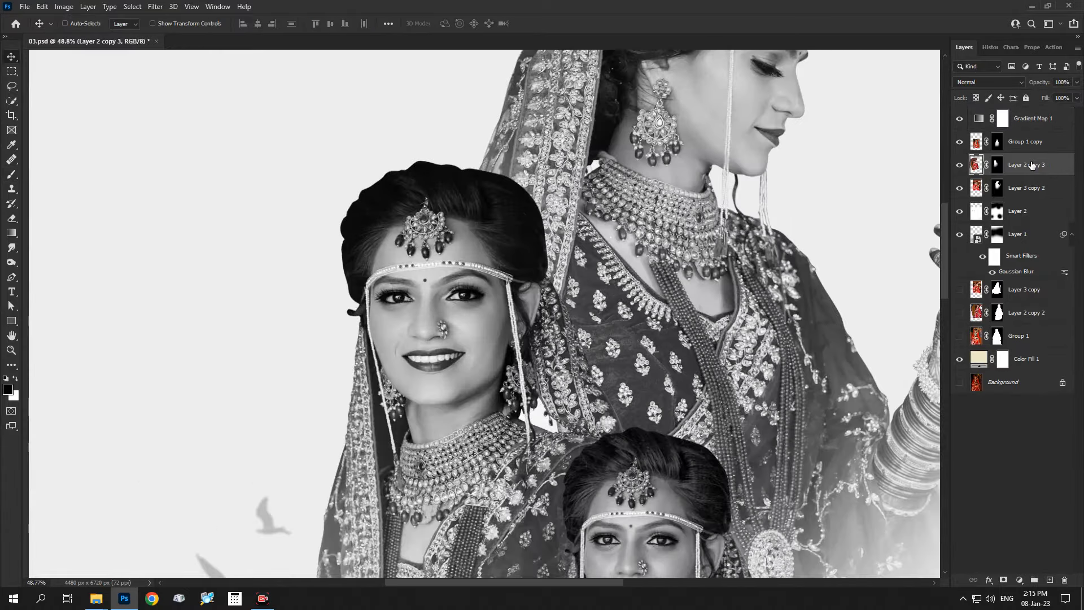
key(ctrl+j)
click(998, 190)
key(alt+BackSpace)
key(b)
mouse_move(361, 214)
mouse_down()
mouse_move(429, 178)
mouse_move(350, 254)
mouse_move(354, 293)
mouse_up()
Hide the Gradient Map layer and set a Curves white point on Layer 2 copy 3's image from the background beside the hair
click(960, 119)
key(ctrl+m)
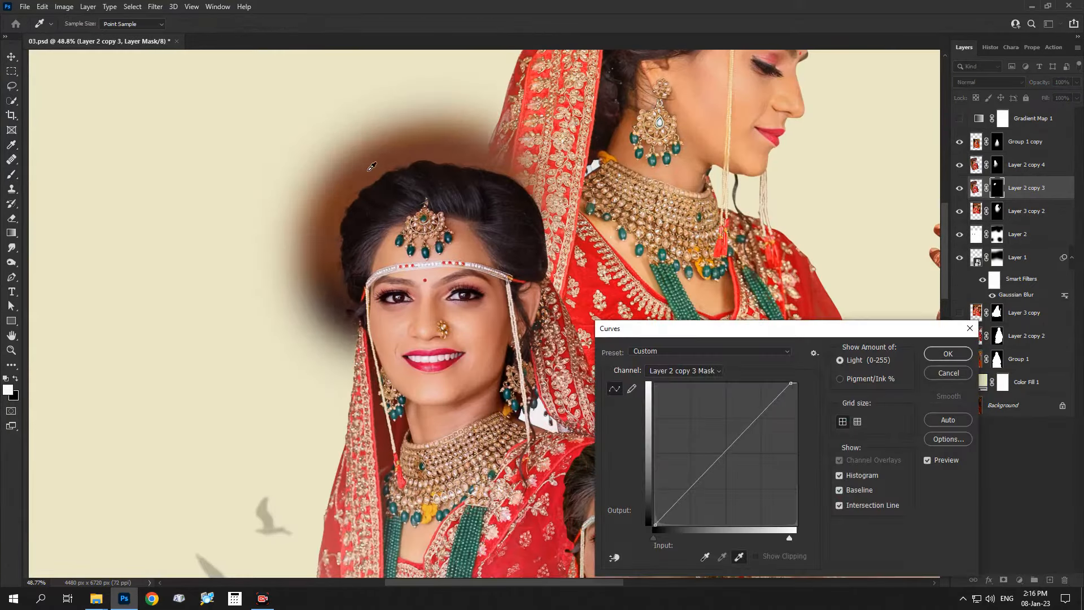
key(Escape)
key(ctrl+2)
key(ctrl+m)
click(331, 223)
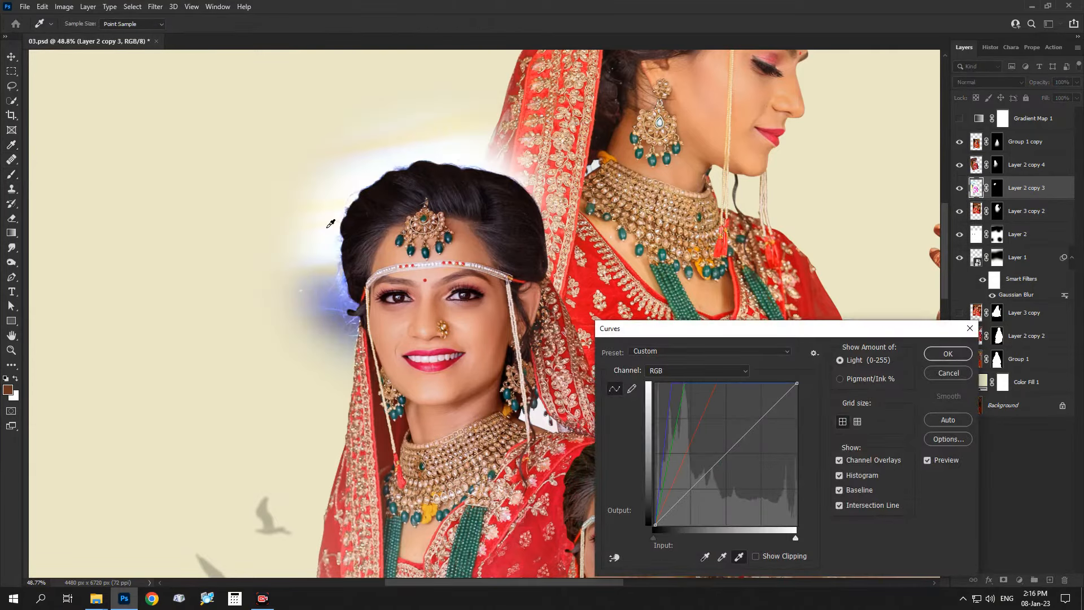
Refine the curve in the composite and individual colour channels to whiten the hair background, and apply the Curves adjustment
drag(670, 526, 655, 525)
click(674, 371)
click(672, 401)
click(671, 370)
click(672, 410)
drag(671, 384, 686, 387)
drag(656, 525, 655, 522)
click(952, 357)
Desaturate Layer 2 copy 3 with Hue/Saturation and set its blend mode to Multiply
key(ctrl+u)
drag(748, 455, 656, 458)
click(879, 369)
click(973, 83)
click(965, 125)
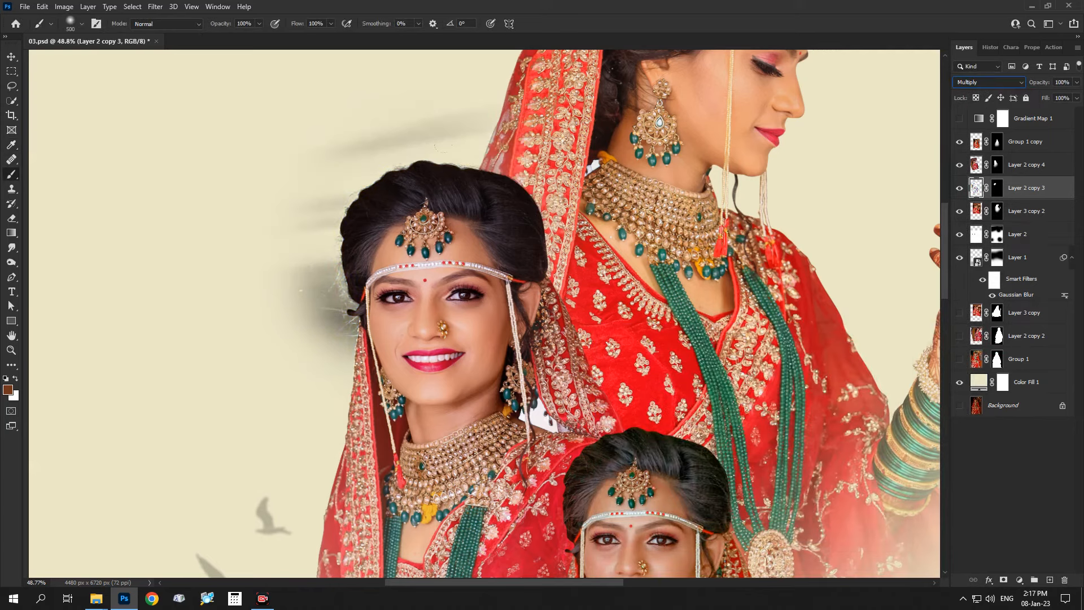
Paint black on Layer 2 copy 3's mask to clear the gray smudges around the smiling bride's hair
mouse_move(238, 277)
mouse_down()
mouse_move(248, 362)
mouse_move(276, 350)
mouse_up()
key(x)
mouse_move(276, 350)
mouse_down()
mouse_move(265, 339)
mouse_move(153, 349)
mouse_up()
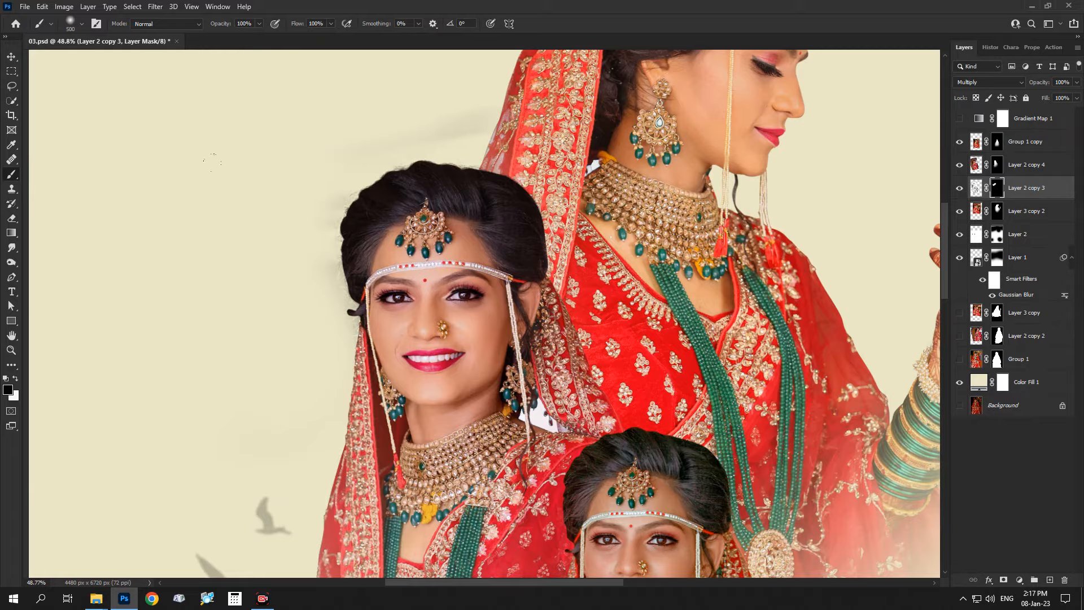
Duplicate Layer 3 copy 2, fill the lower copy's mask with black and reveal the profile bride's hair edge with white
drag(701, 119, 570, 402)
click(1014, 211)
key(ctrl+j)
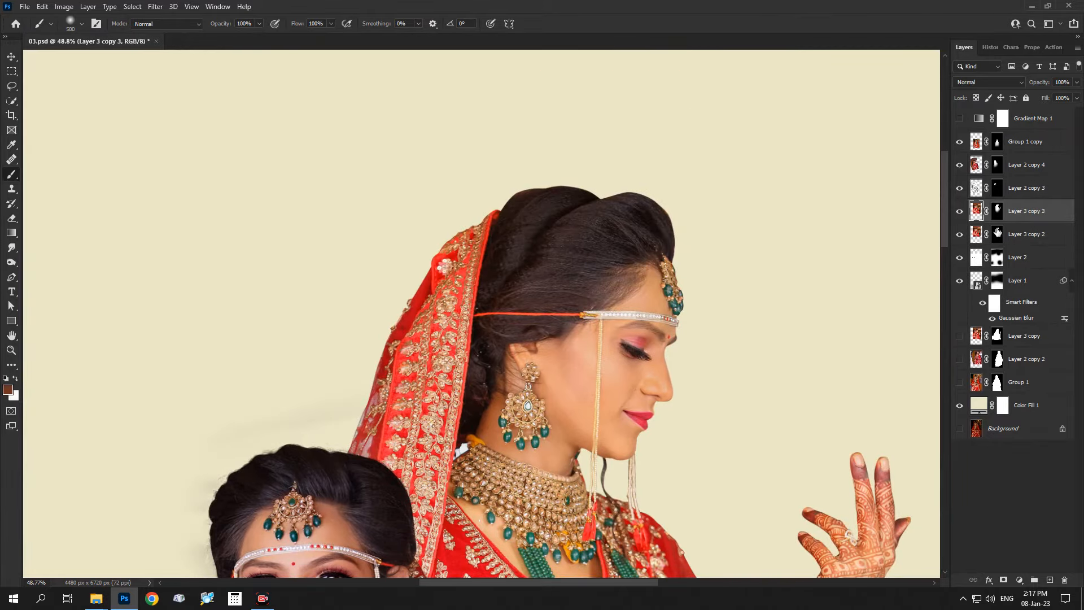
click(1000, 239)
key(alt+BackSpace)
key(x)
mouse_move(525, 240)
mouse_down()
mouse_move(517, 226)
mouse_move(574, 226)
mouse_move(551, 179)
mouse_up()
Set a Curves white point from the background above the profile bride's hair and set Layer 3 copy 2 to Multiply
key(ctrl+m)
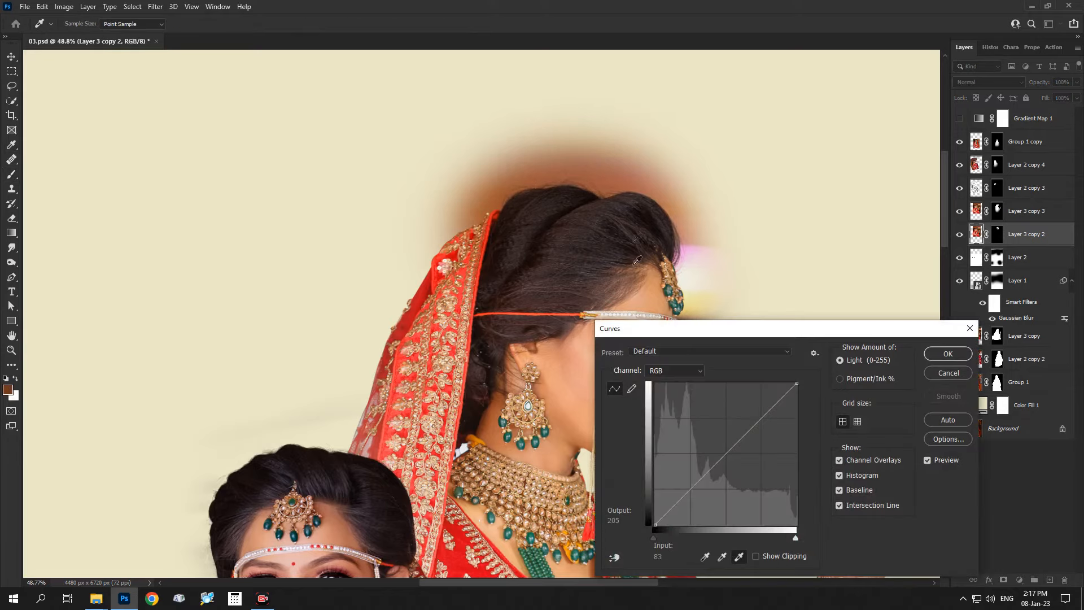
click(618, 176)
click(949, 354)
click(975, 82)
click(970, 129)
Desaturate Layer 3 copy 2 with Hue/Saturation
key(ctrl+u)
drag(748, 454, 694, 454)
click(879, 368)
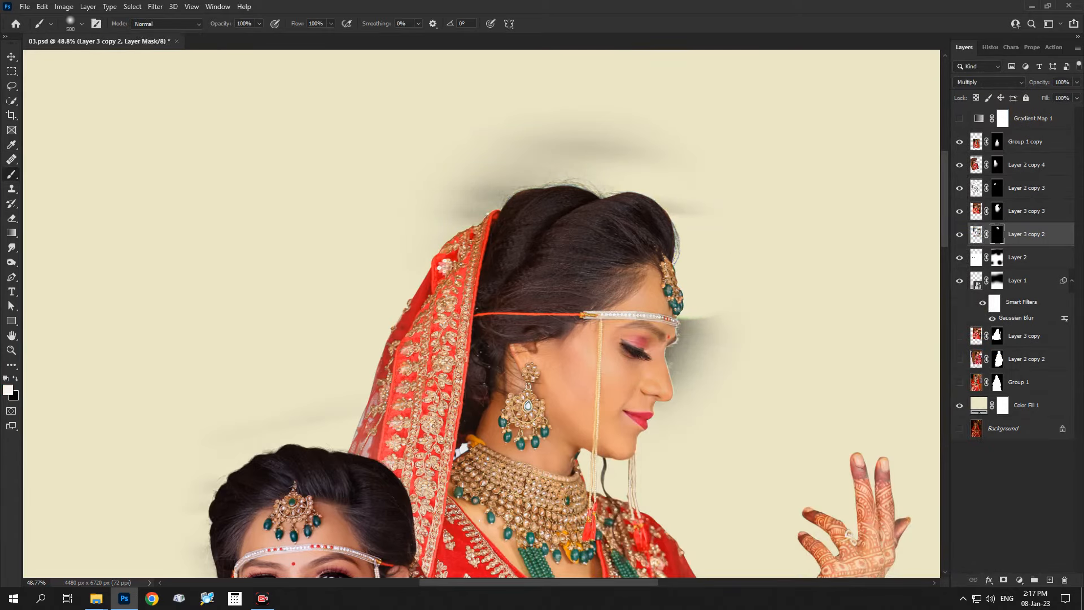
Paint black with a larger soft brush on Layer 3 copy 2's mask to remove the smudges around the profile bride's hair
key(bracketright)
key(bracketright)
key(bracketright)
key(bracketright)
drag(710, 129, 402, 103)
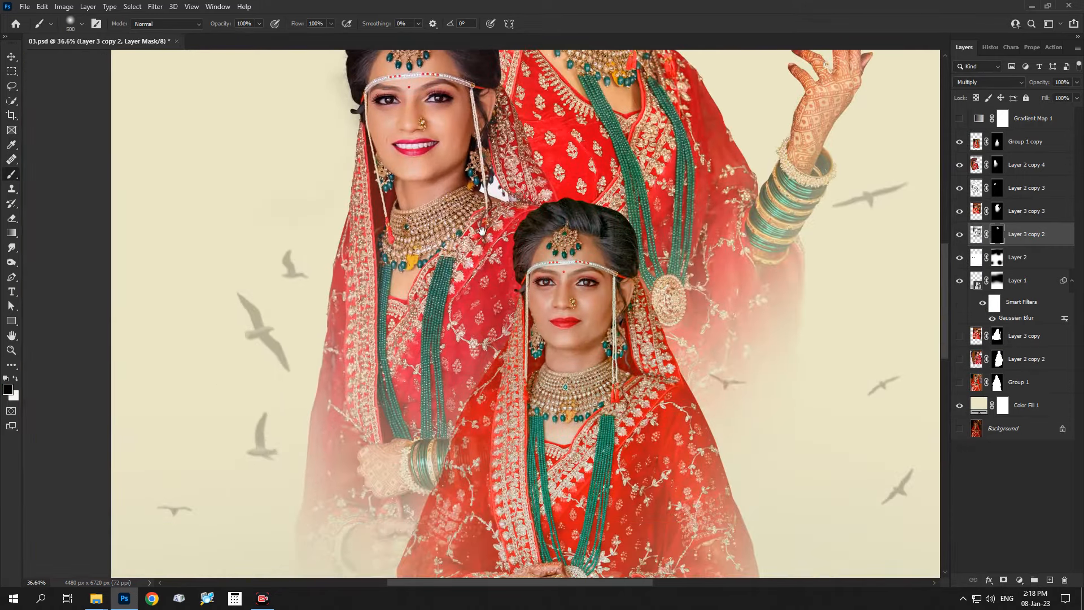
Duplicate Group 1 copy, fill the lower copy's mask with black and reveal the front bride's hair edge with white
click(1013, 145)
key(ctrl+j)
click(998, 166)
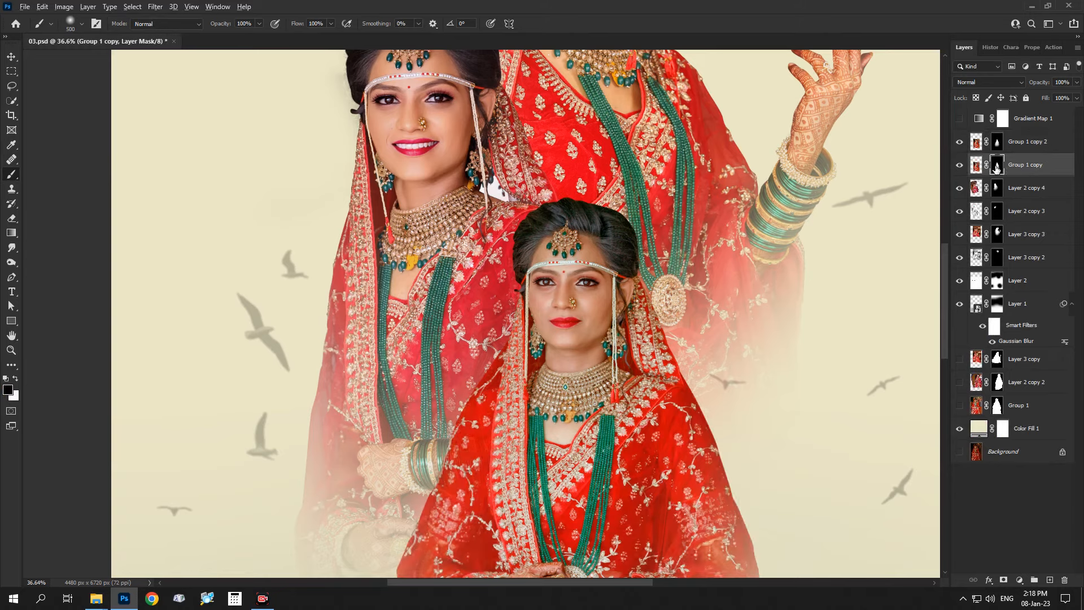
key(alt+BackSpace)
key(x)
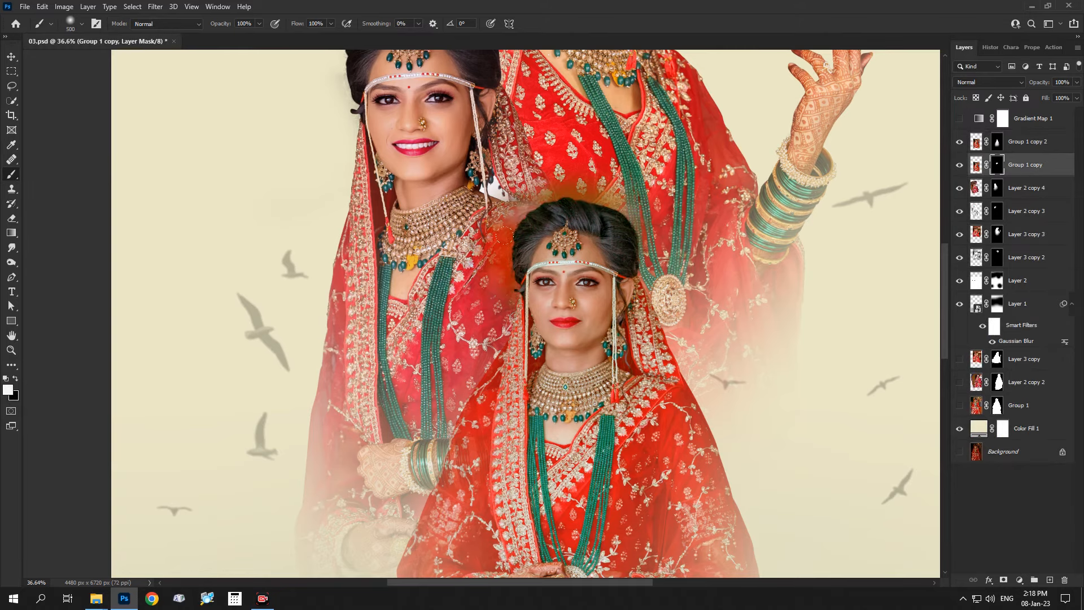
Set a Curves white point from the background above the front bride's hair and set Group 1 copy to Multiply
scroll(565, 226, up, 3)
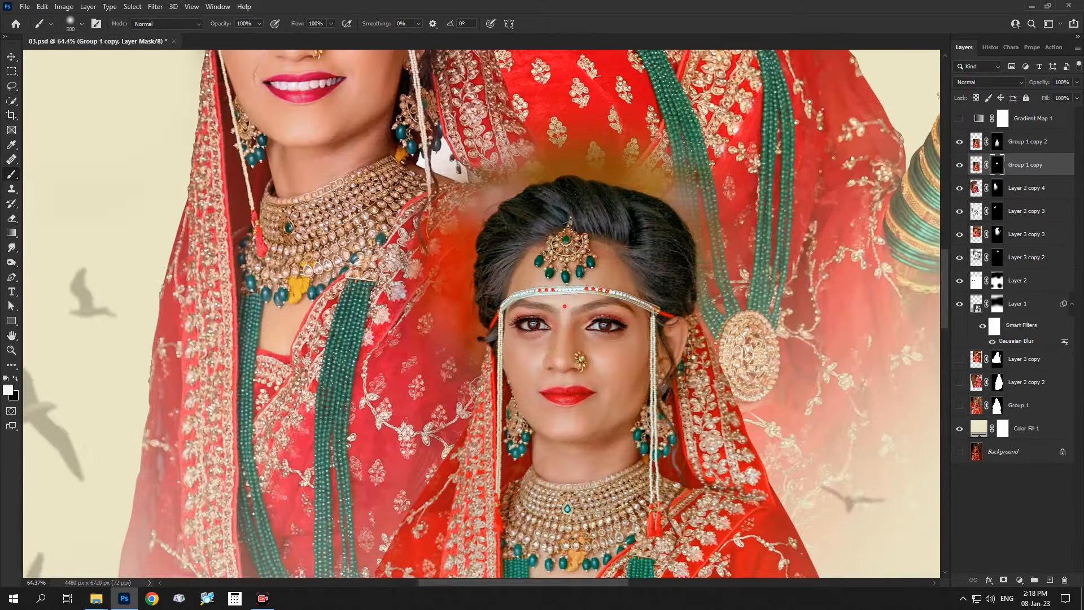
key(ctrl+m)
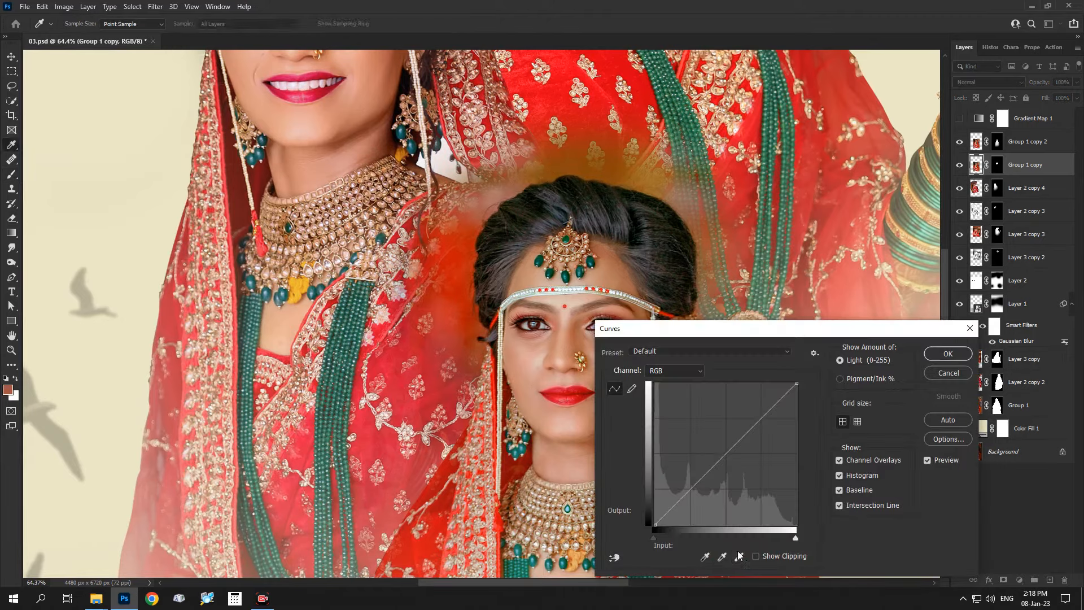
click(602, 164)
click(948, 354)
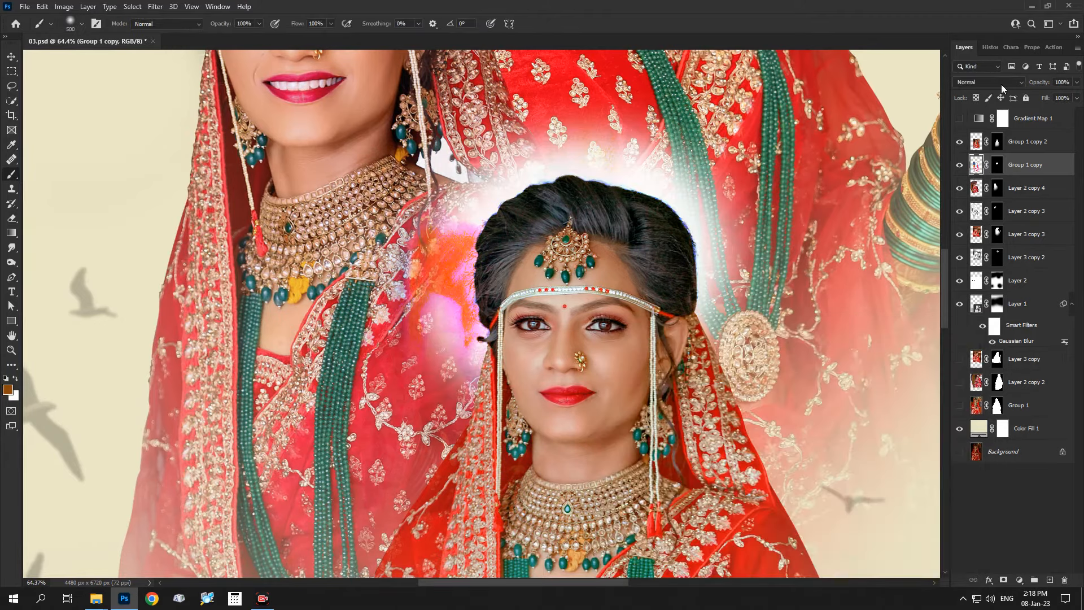
click(1000, 83)
click(976, 127)
Show the Gradient Map layer again and check the whole composition in black and white
scroll(556, 213, down, 1)
scroll(556, 213, down, 7)
click(960, 119)
scroll(451, 197, up, 4)
scroll(452, 198, down, 2)
drag(503, 197, 515, 173)
Open Beby Shower Name01.psd, copy its "The Most Beautiful Bridal" title layers into 03.psd and raise them above the Gradient Map
click(97, 599)
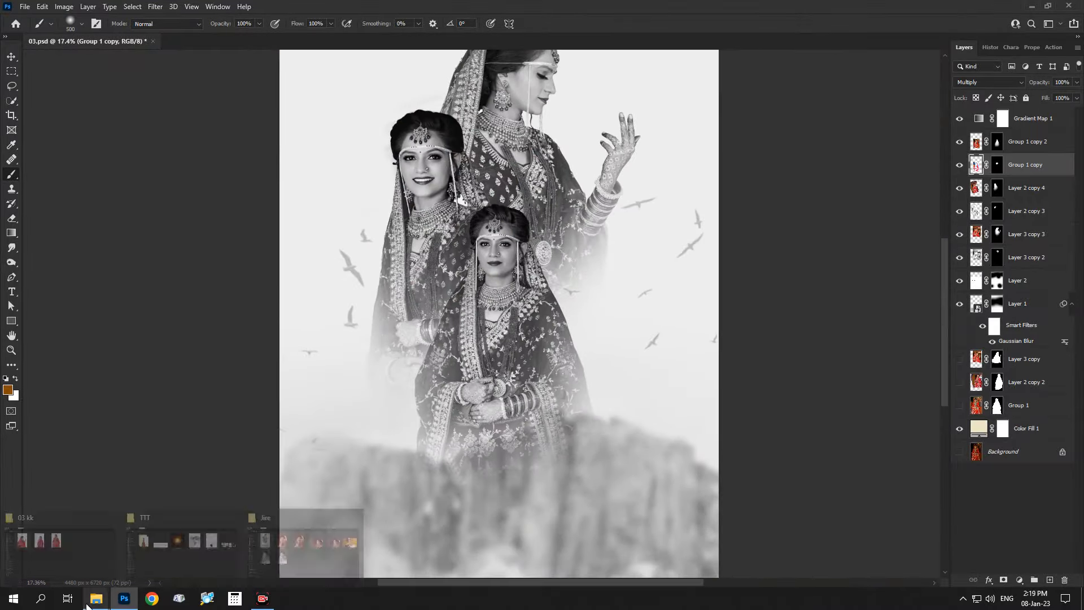
click(184, 539)
drag(324, 198, 723, 3)
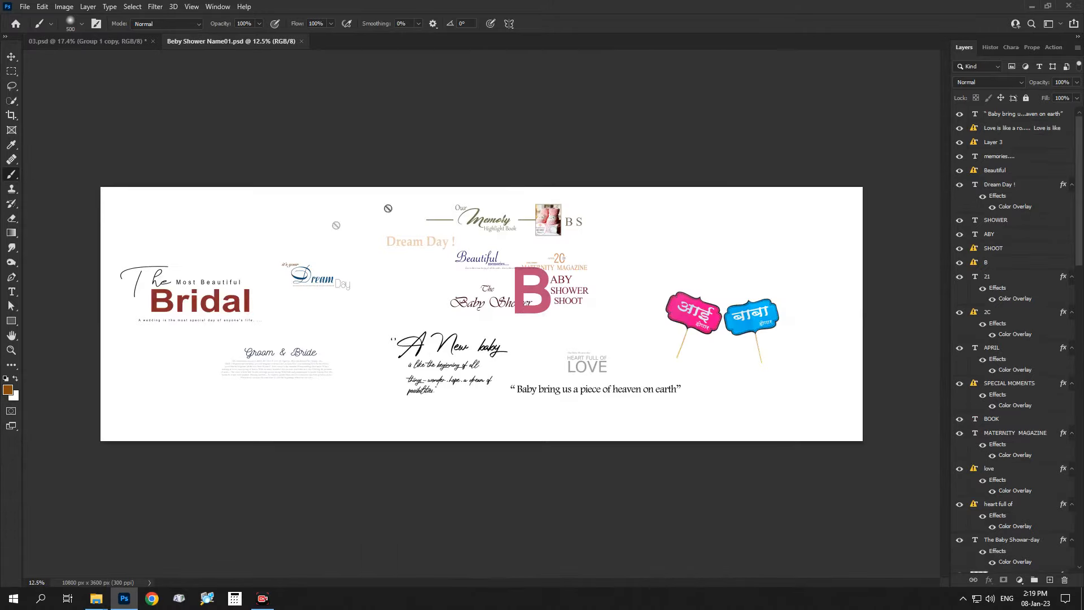
key(v)
drag(99, 41, 527, 431)
key(ctrl+])
key(ctrl+])
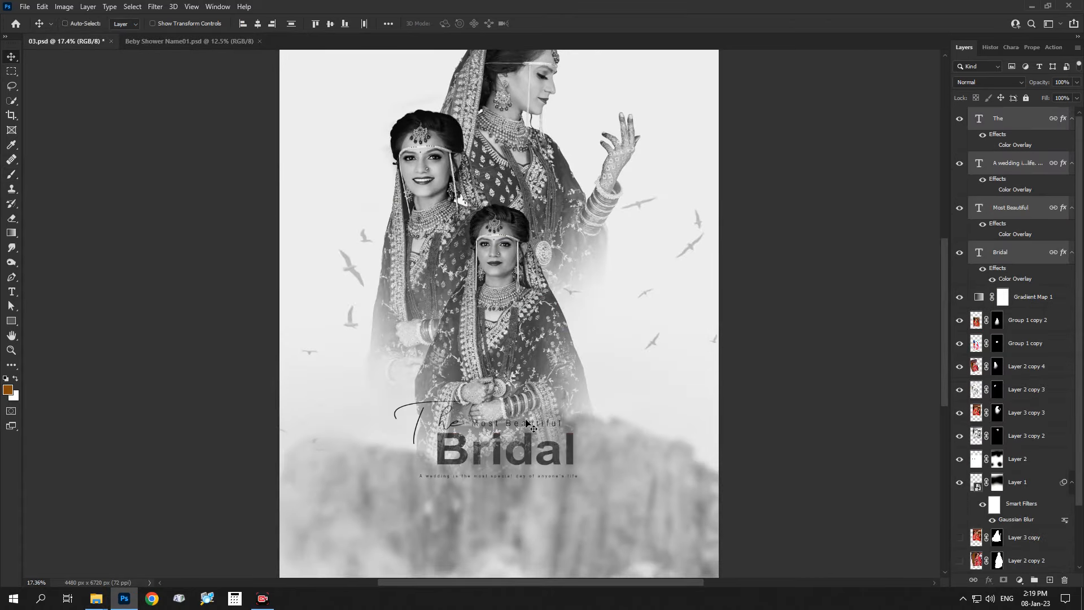
Enlarge the title group and centre it over the mountain in the poster's lower part
key(ctrl+t)
scroll(526, 402, down, 4)
drag(544, 384, 590, 364)
drag(500, 429, 497, 490)
drag(587, 425, 591, 423)
mouse_move(517, 468)
mouse_down()
mouse_move(506, 468)
mouse_move(518, 454)
mouse_up()
key(Return)
Select both front bride layers, Group 1 copy 2 and Group 1 copy, and shift them slightly right and up
click(508, 389)
shift+click(1016, 343)
scroll(489, 298, up, 5)
drag(489, 298, 546, 270)
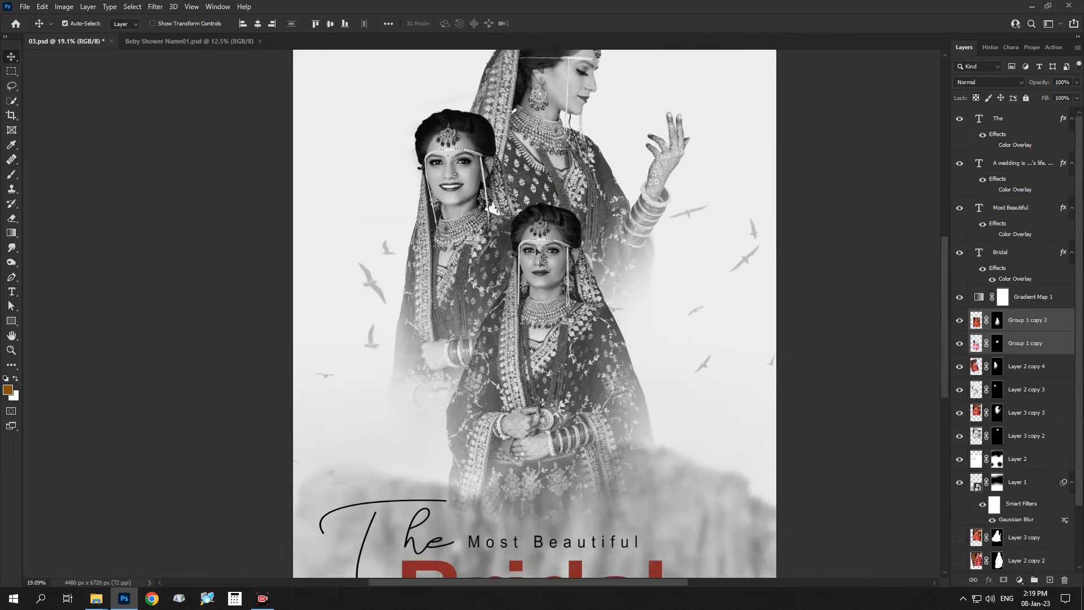
Group the profile bride's layers, Layer 3 copy 3 and Layer 3 copy 2, and lower the group's opacity to 61%
scroll(542, 269, down, 4)
click(500, 152)
shift+click(1024, 435)
key(ctrl+g)
click(1077, 82)
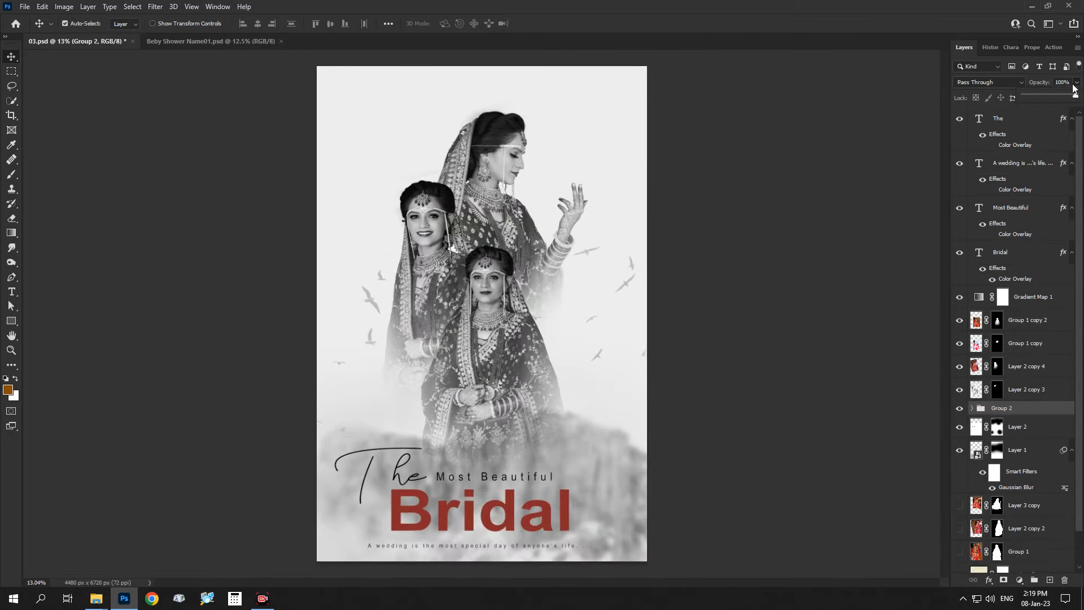
drag(1077, 95, 1053, 95)
Group the smiling bride's layers, Layer 2 copy 4 and Layer 2 copy 3, and lower the group's opacity to 63%
click(1025, 366)
shift+click(1027, 389)
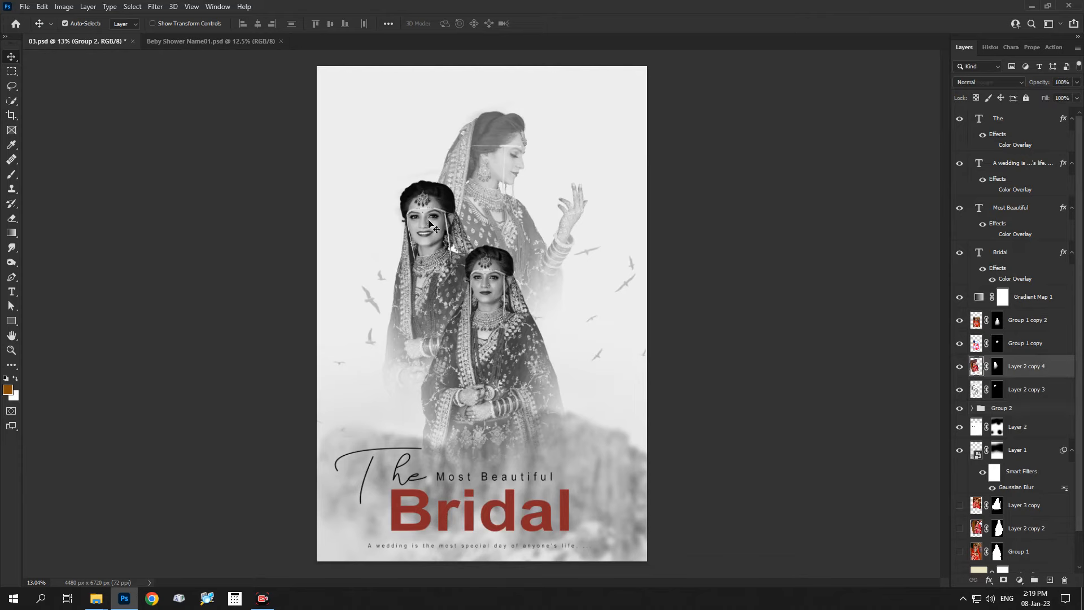
key(ctrl+g)
drag(1041, 92, 1056, 93)
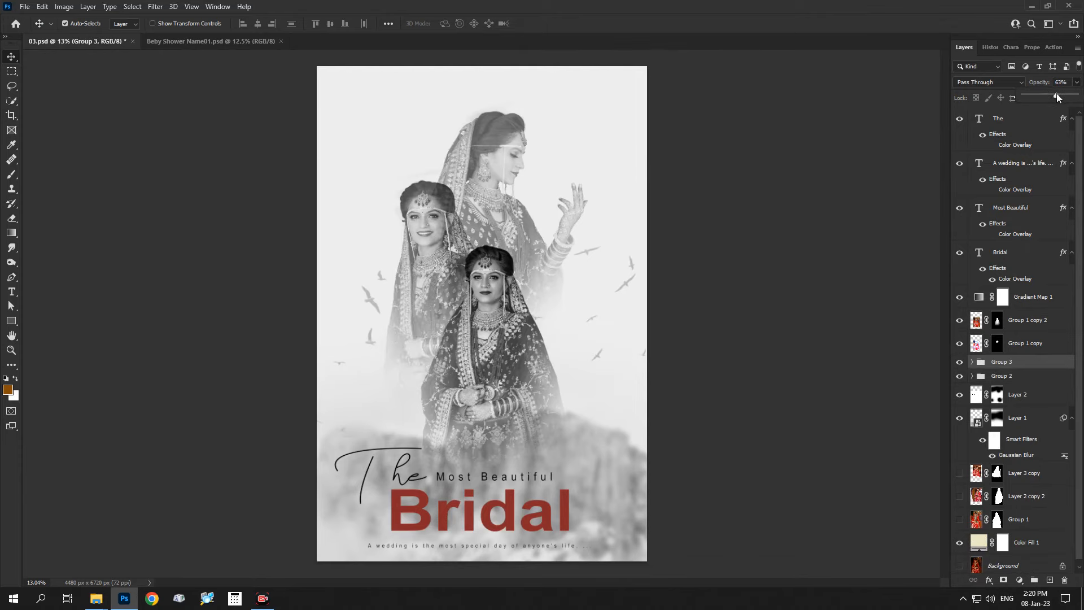
Scale the smiling bride's group to about 115%, rotate it about -4.35° and move it up and to the left
key(ctrl+t)
drag(559, 94, 592, 51)
drag(527, 267, 490, 288)
drag(417, 525, 456, 518)
drag(490, 320, 497, 305)
mouse_move(452, 510)
mouse_down()
mouse_move(431, 513)
mouse_move(446, 493)
mouse_up()
drag(448, 437, 442, 455)
key(Return)
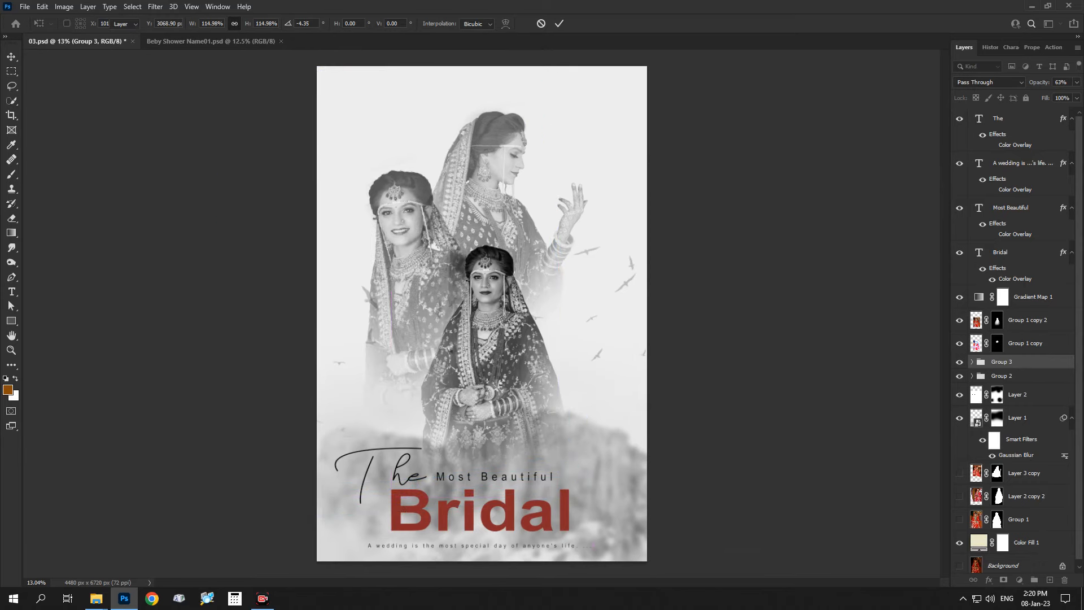
Scale the profile bride's group to about 106% and move it slightly up and to the right
click(971, 375)
click(1011, 376)
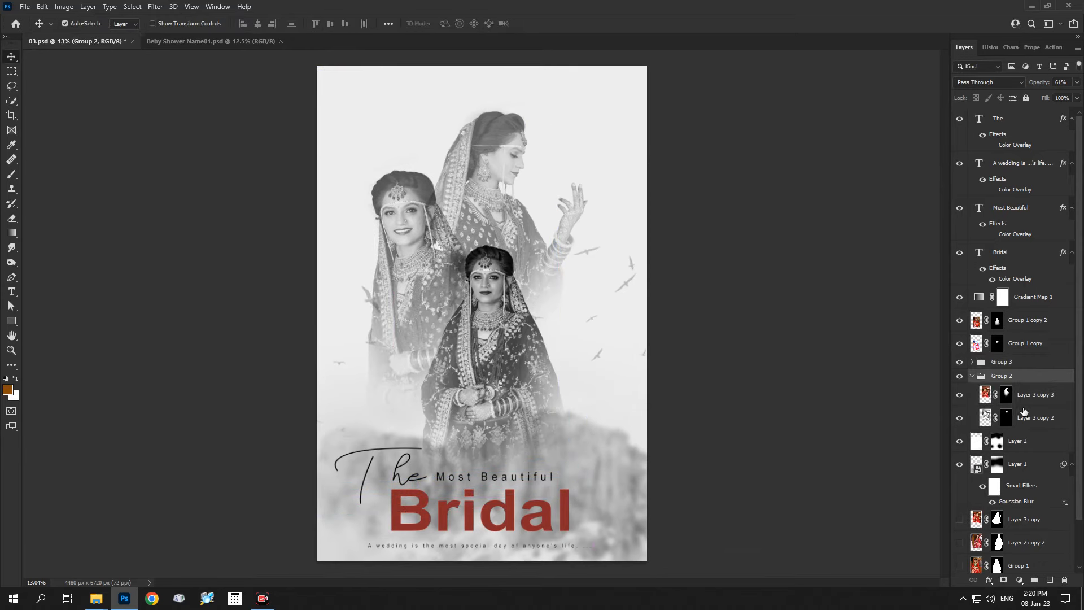
drag(503, 393, 503, 413)
drag(516, 363, 515, 337)
drag(519, 339, 518, 339)
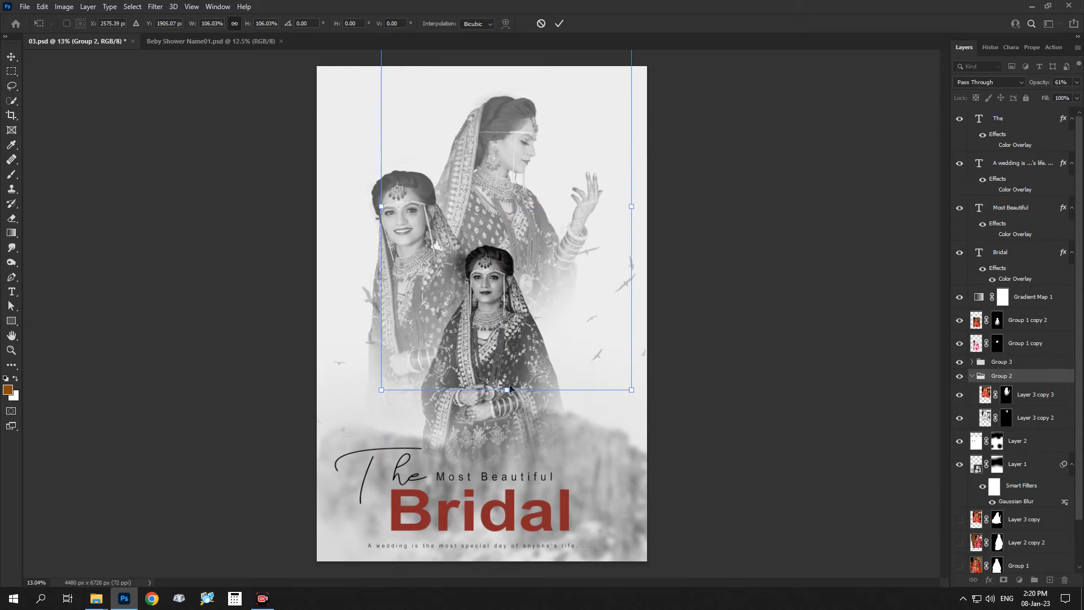
key(Return)
Touch up Layer 3 copy 3's mask with a soft black 900 px brush
click(1006, 394)
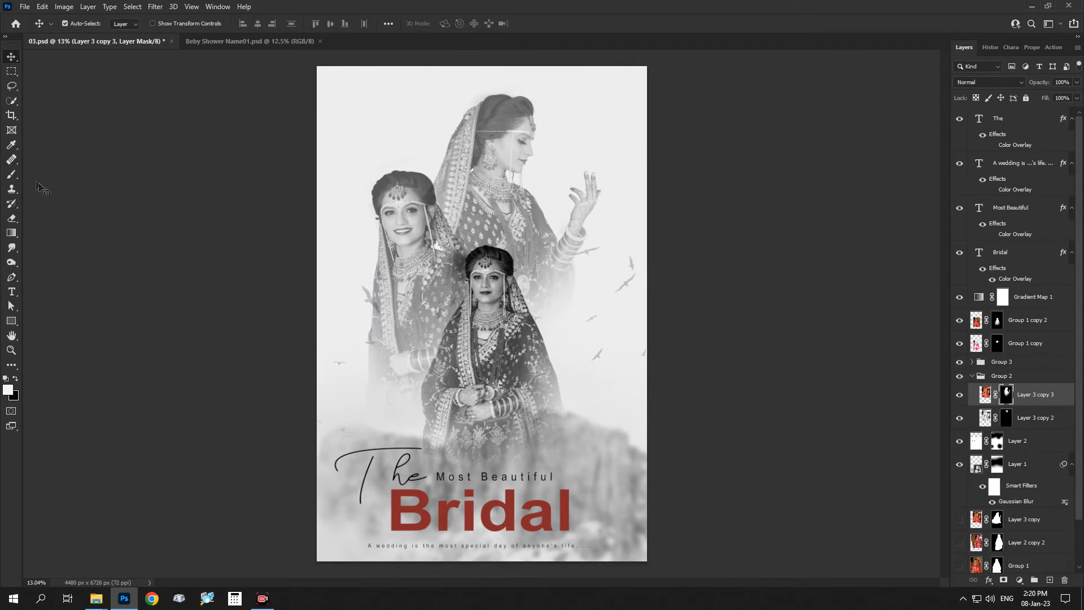
key(b)
key(d)
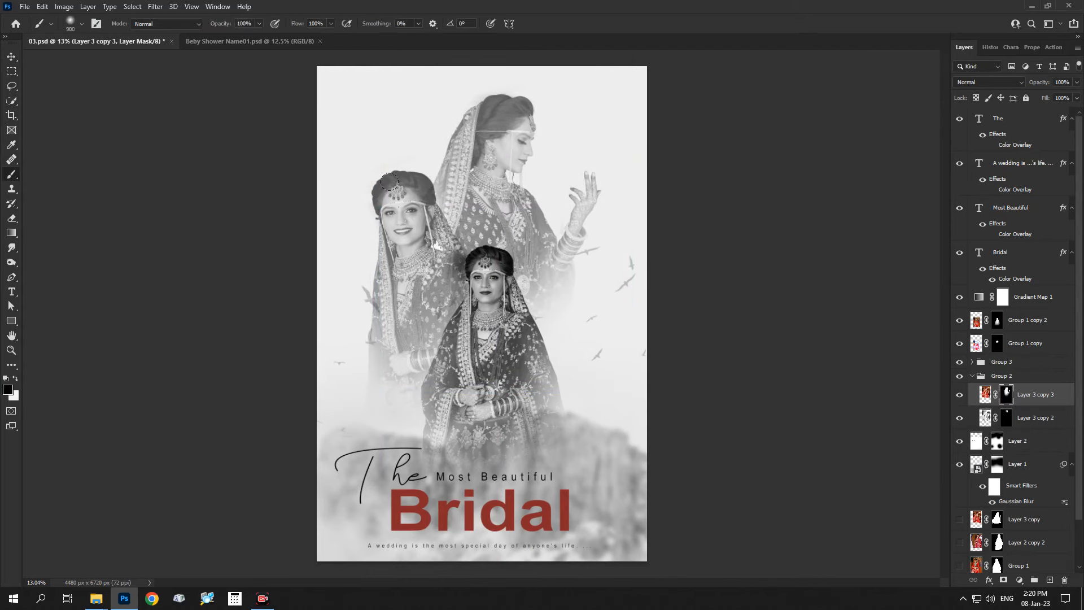
Move the Bridal title text slightly higher on the poster
key(v)
drag(510, 520, 514, 504)
Open lens-light-effect-png.jpg, bring the glow into 03.psd above the Bridal text and set its blend mode to Screen
key(alt+Tab)
key(alt+Tab)
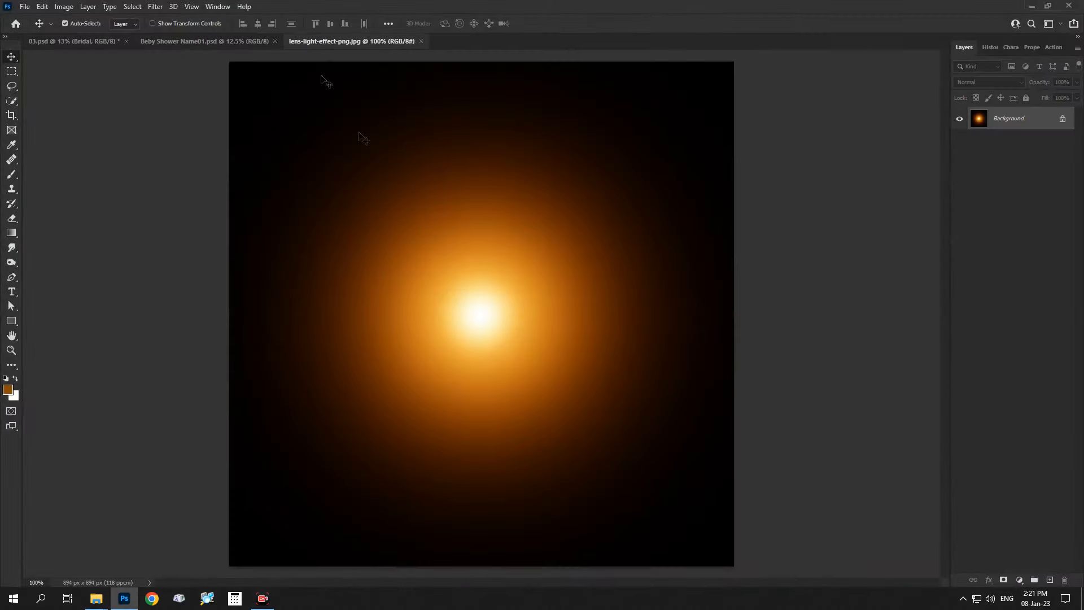
drag(359, 134, 410, 262)
click(989, 83)
click(981, 178)
Transform the light glow and position it at the end of the word "The", beside the front bride's dress
key(ctrl+t)
drag(426, 319, 427, 446)
drag(446, 360, 452, 446)
drag(527, 435, 561, 435)
drag(508, 447, 488, 445)
key(Return)
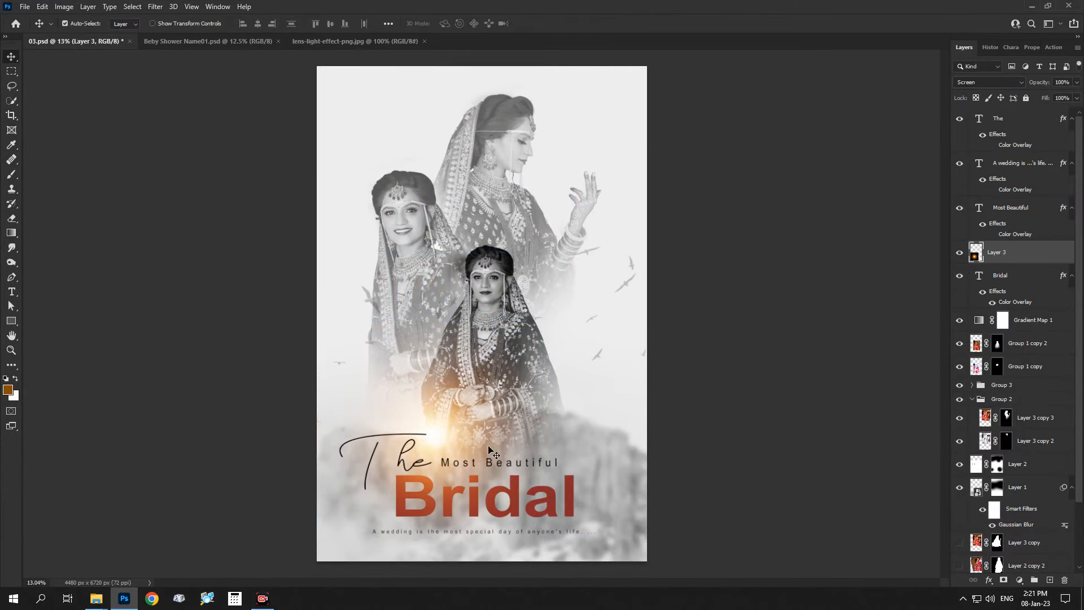
Create a new empty layer above the "The" text layer
click(1021, 123)
scroll(439, 429, up, 1)
scroll(439, 429, down, 4)
key(ctrl+shift+alt+n)
Paint a dark vignette around the poster's edges with a very large soft black brush at 38% opacity and 25% flow
key(b)
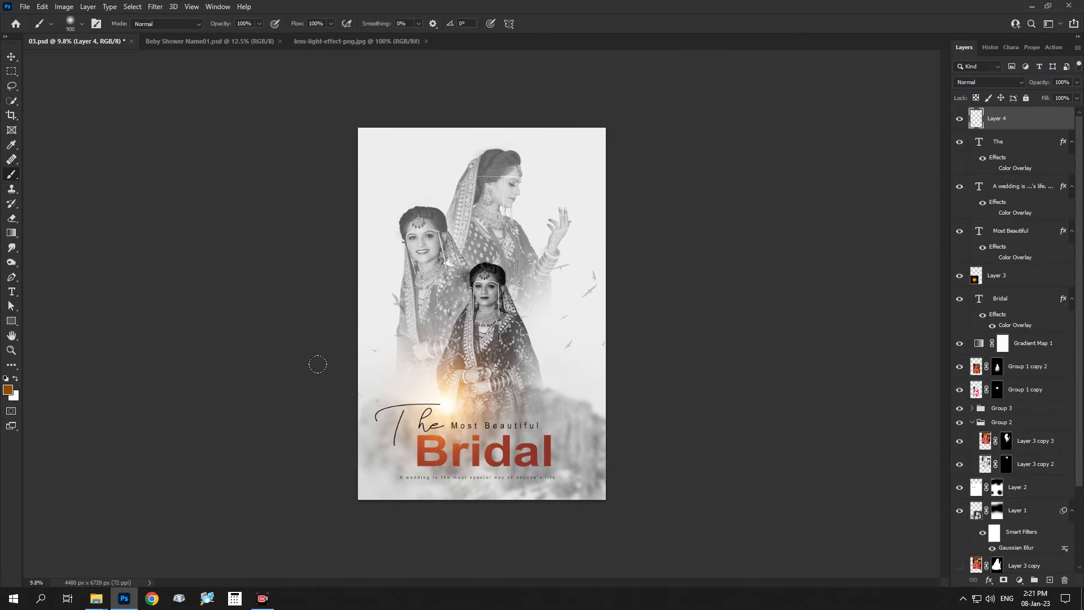
scroll(449, 348, down, 1)
key(bracketright)
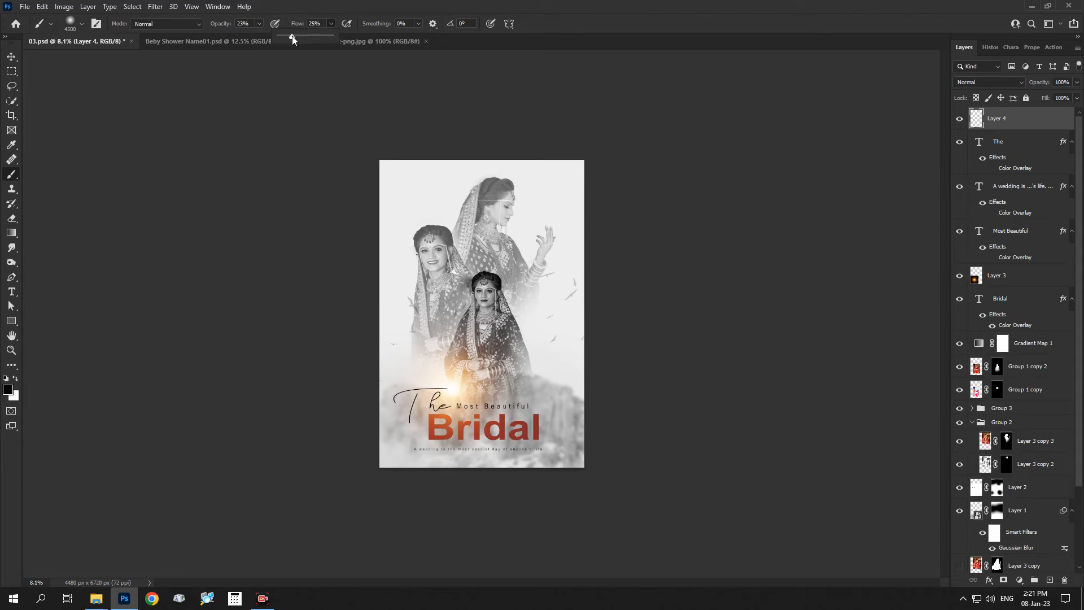
key(bracketright)
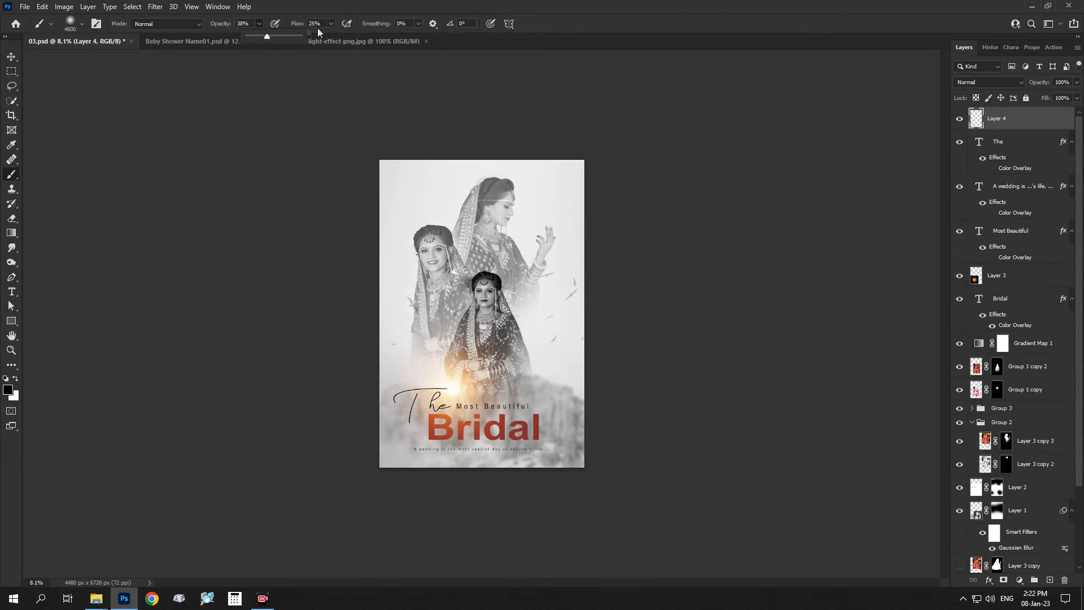
mouse_move(294, 179)
mouse_down()
mouse_move(291, 295)
mouse_move(608, 530)
mouse_move(588, 79)
mouse_move(680, 278)
mouse_move(682, 207)
mouse_up()
key(bracketleft)
key(bracketleft)
key(bracketleft)
mouse_move(665, 322)
mouse_down()
mouse_move(665, 305)
mouse_move(656, 477)
mouse_move(461, 546)
mouse_move(554, 544)
mouse_move(346, 532)
mouse_move(278, 97)
mouse_move(391, 87)
mouse_move(607, 98)
mouse_move(309, 157)
mouse_move(659, 337)
mouse_move(658, 372)
mouse_up()
key(bracketleft)
Review the finished poster in full-screen view
scroll(496, 344, up, 4)
scroll(481, 323, down, 2)
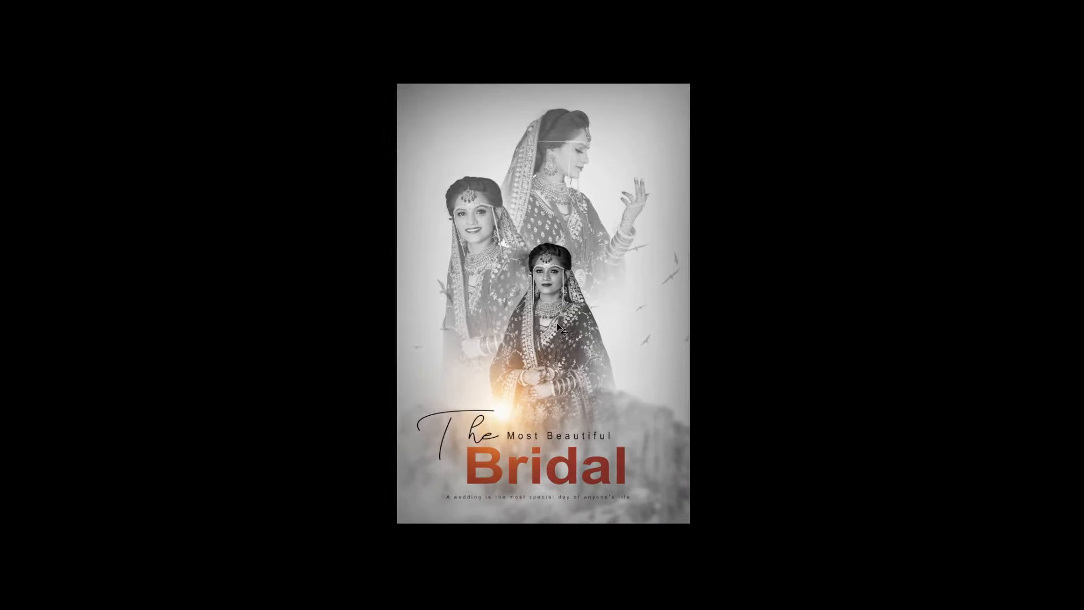
scroll(557, 323, up, 2)
drag(557, 323, 560, 327)
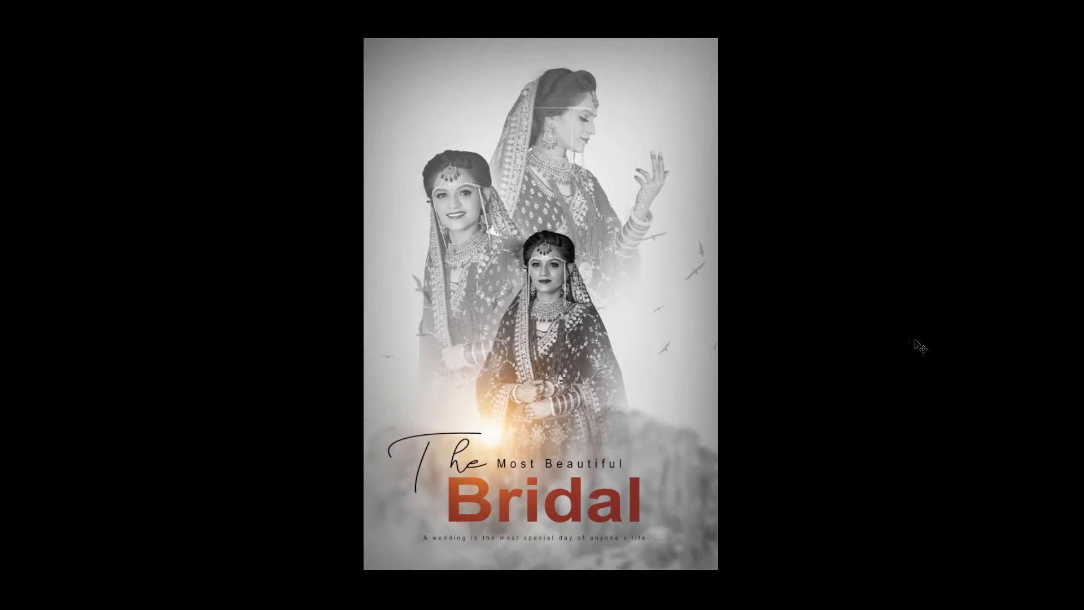